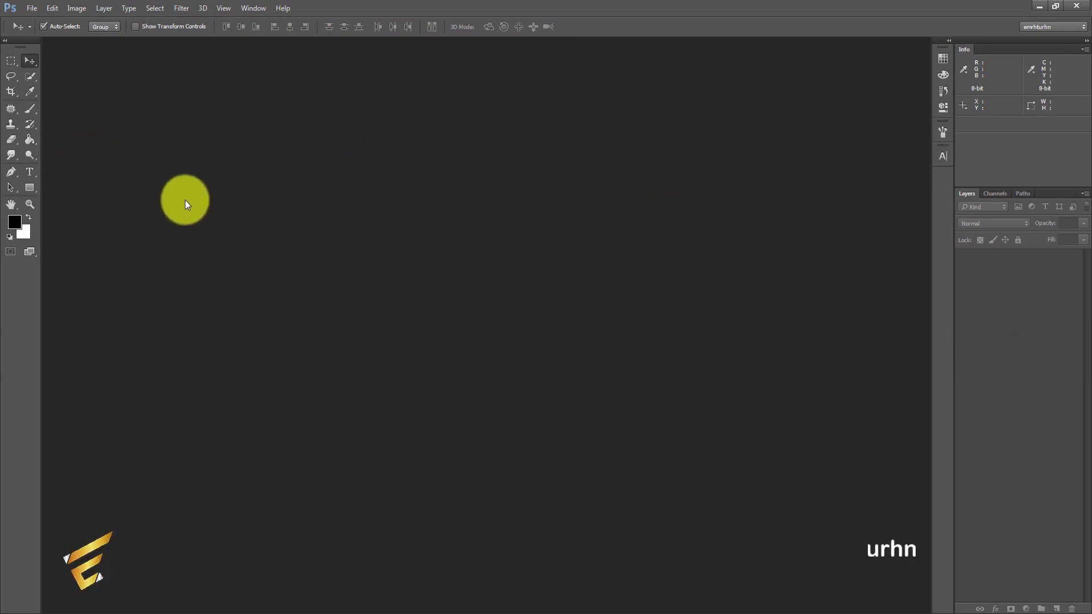
Open the smiling boy portrait 729.jpg and zoom out to 12.5%.
click(32, 8)
click(43, 31)
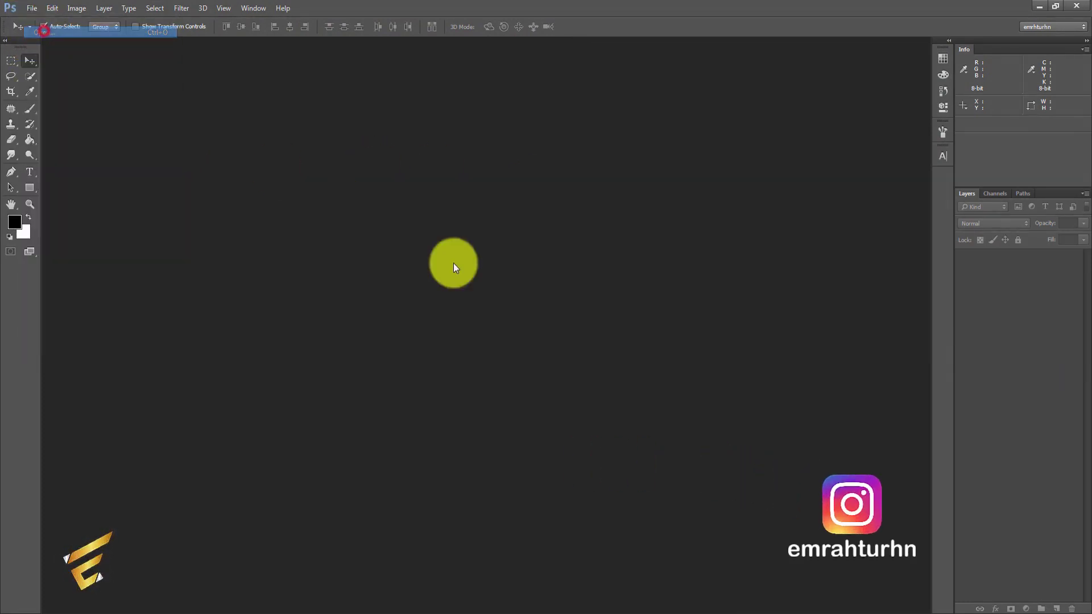
click(404, 485)
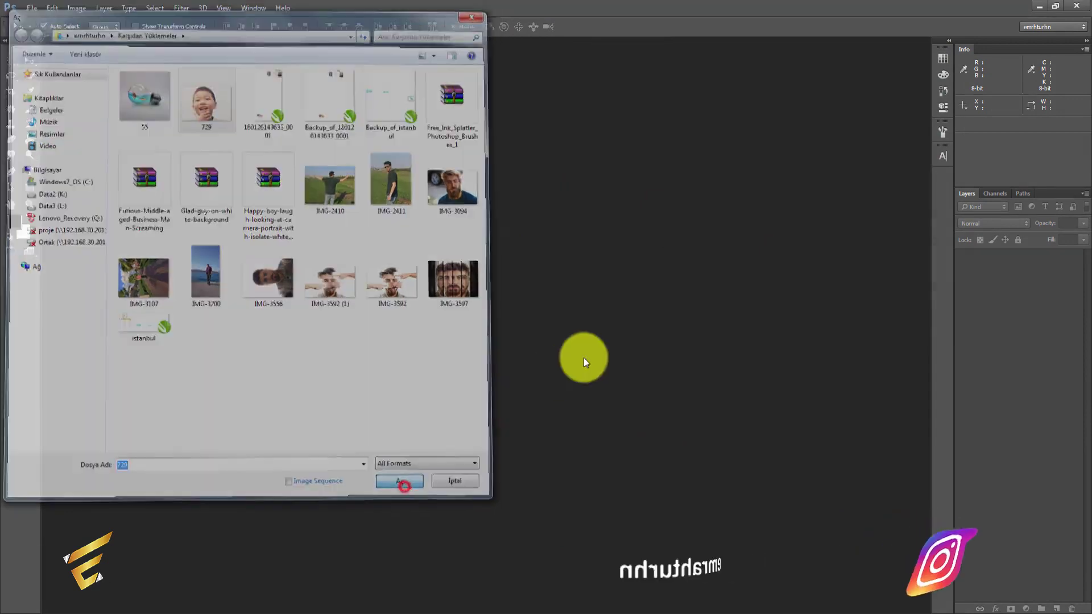
scroll(515, 300, down, 1)
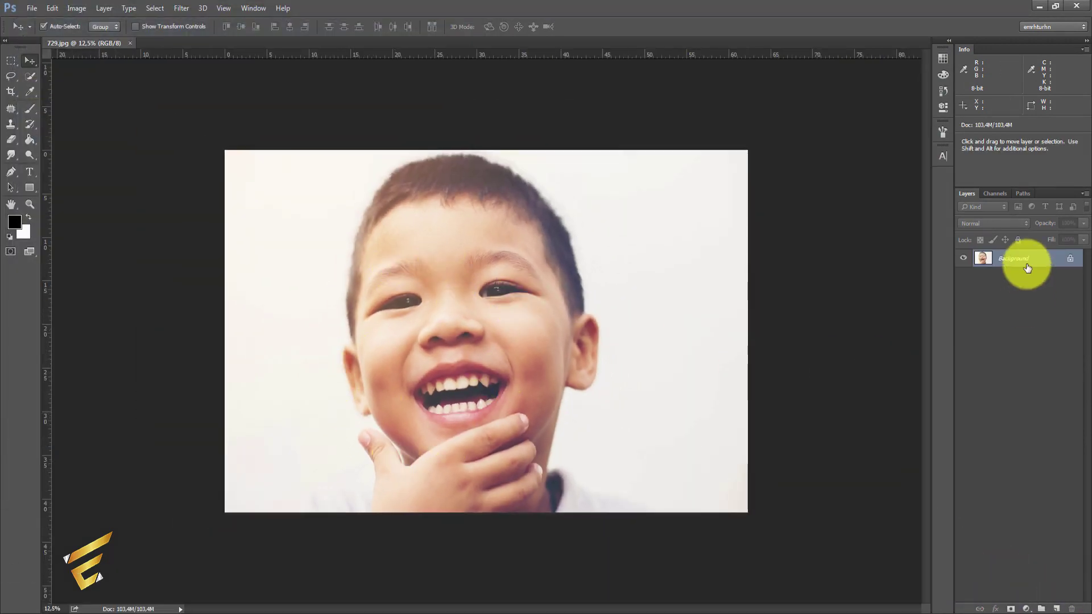
Convert the Background into Layer 0 and add a new empty layer above it.
double_click(1031, 261)
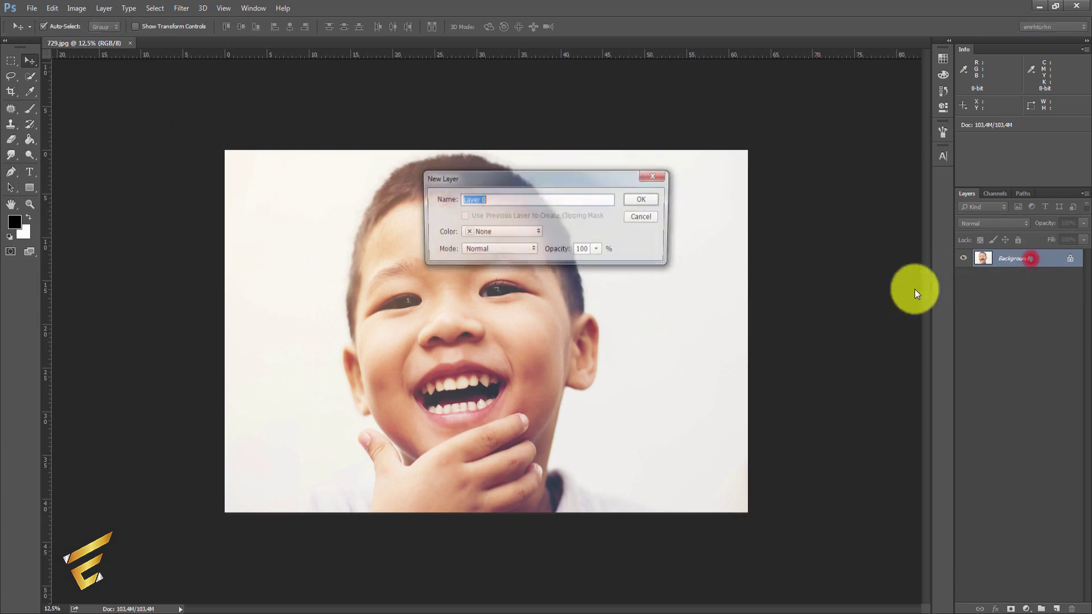
click(647, 198)
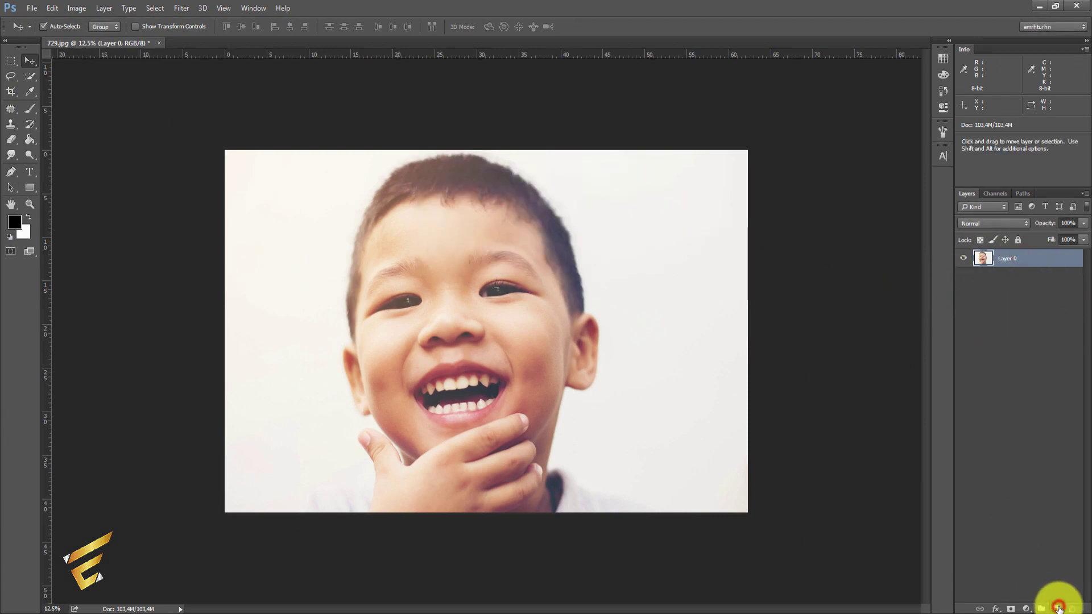
click(1057, 608)
Fill the new empty layer solid white with the Paint Bucket.
click(1010, 275)
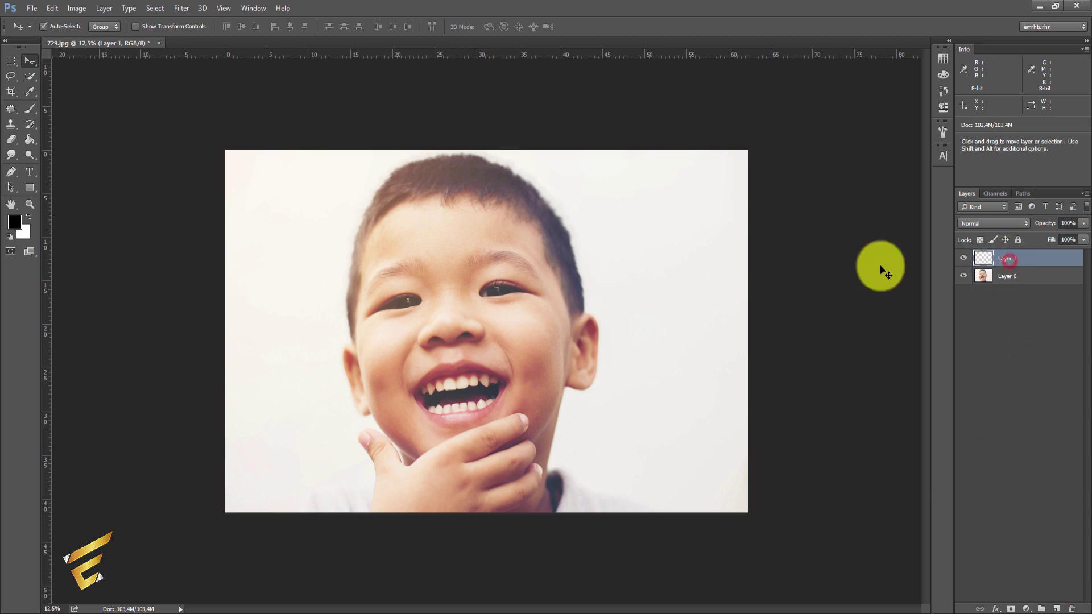
key(x)
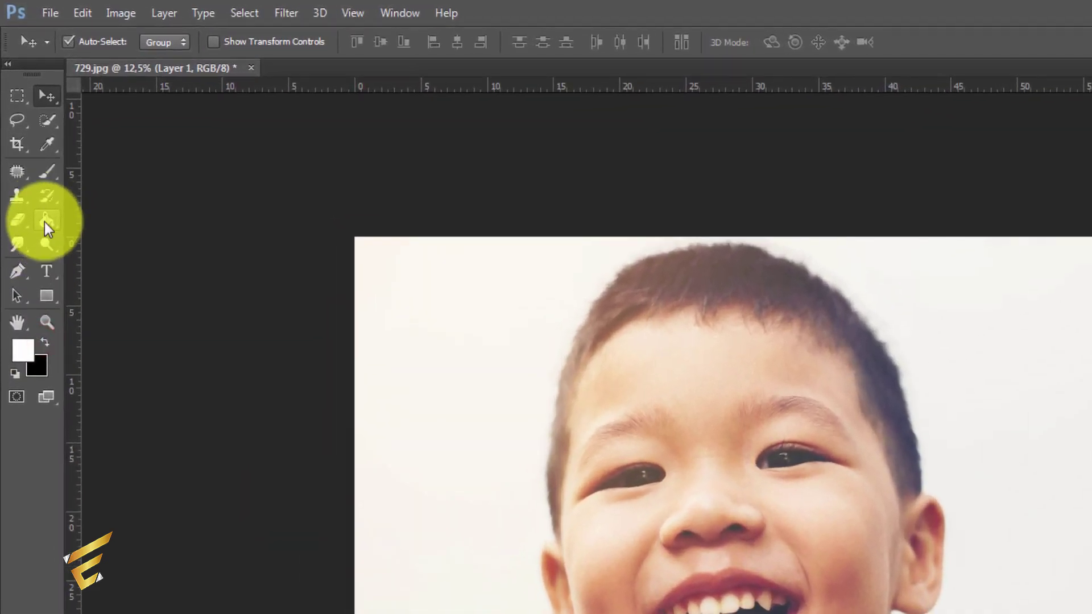
click(46, 221)
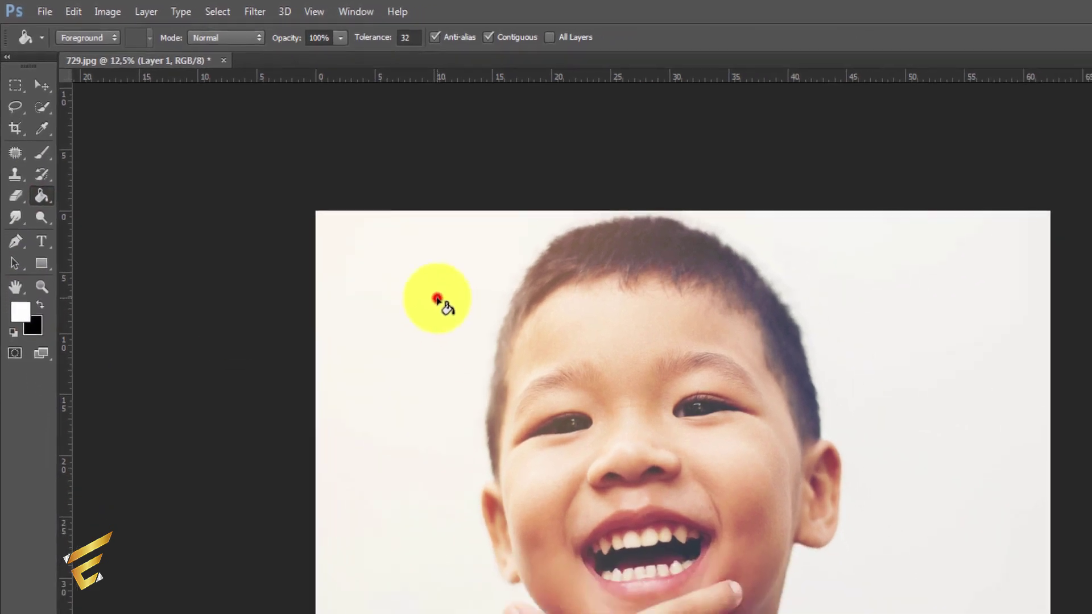
click(432, 295)
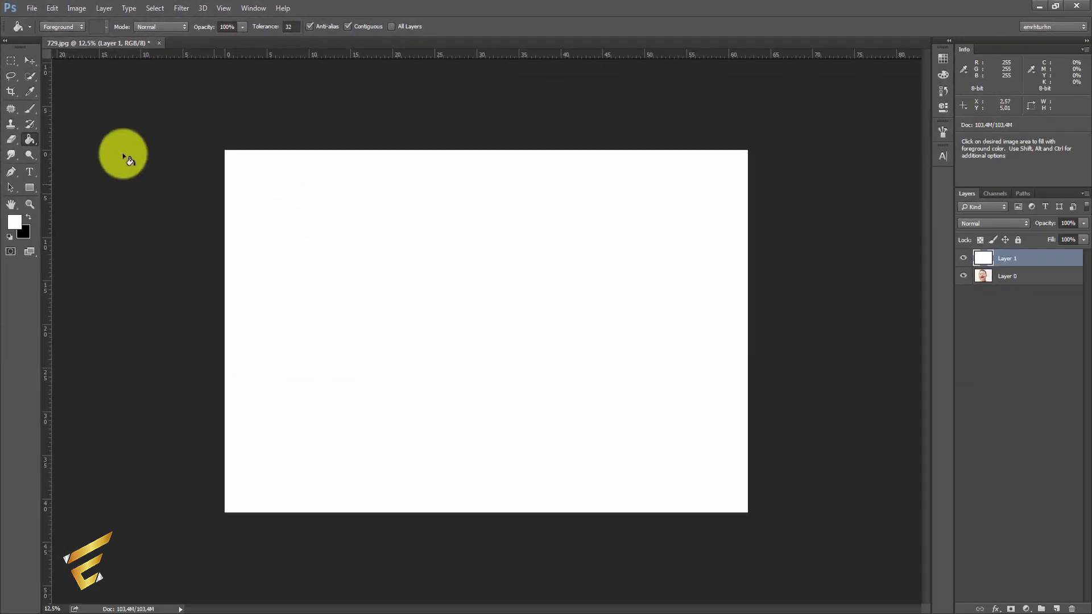
click(31, 59)
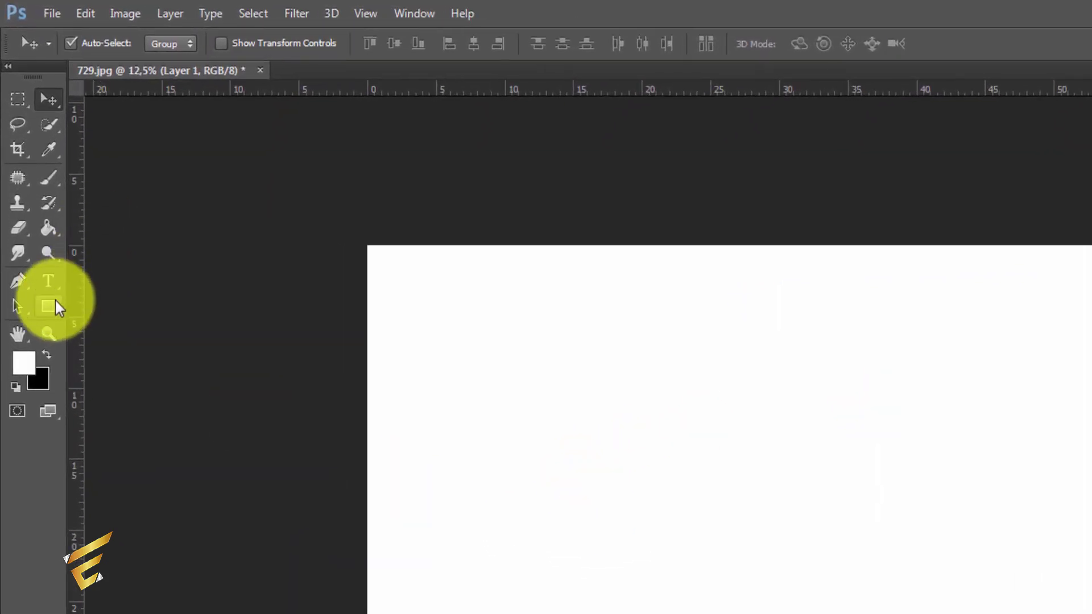
Draw a tall narrow rectangle shape on the left side of the white canvas.
click(56, 302)
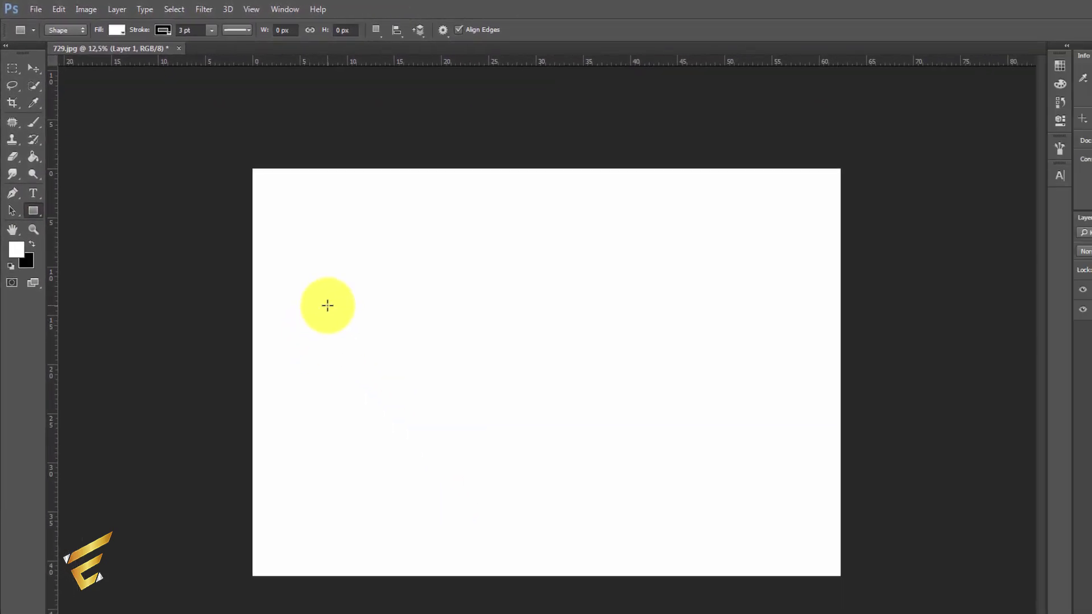
mouse_move(327, 305)
mouse_down()
mouse_move(427, 549)
mouse_move(399, 549)
mouse_move(400, 559)
mouse_up()
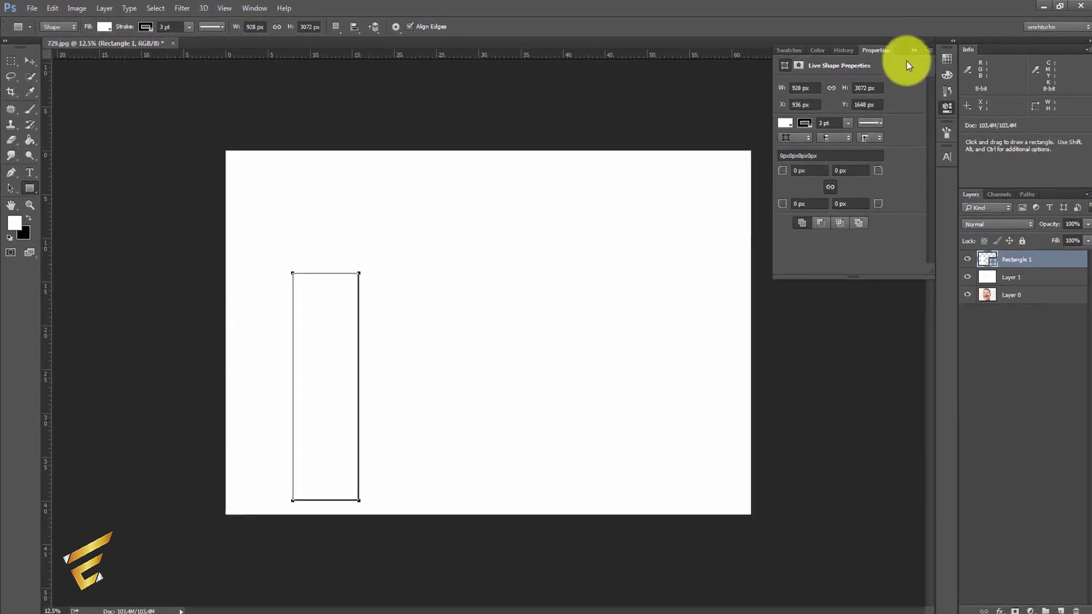
click(913, 50)
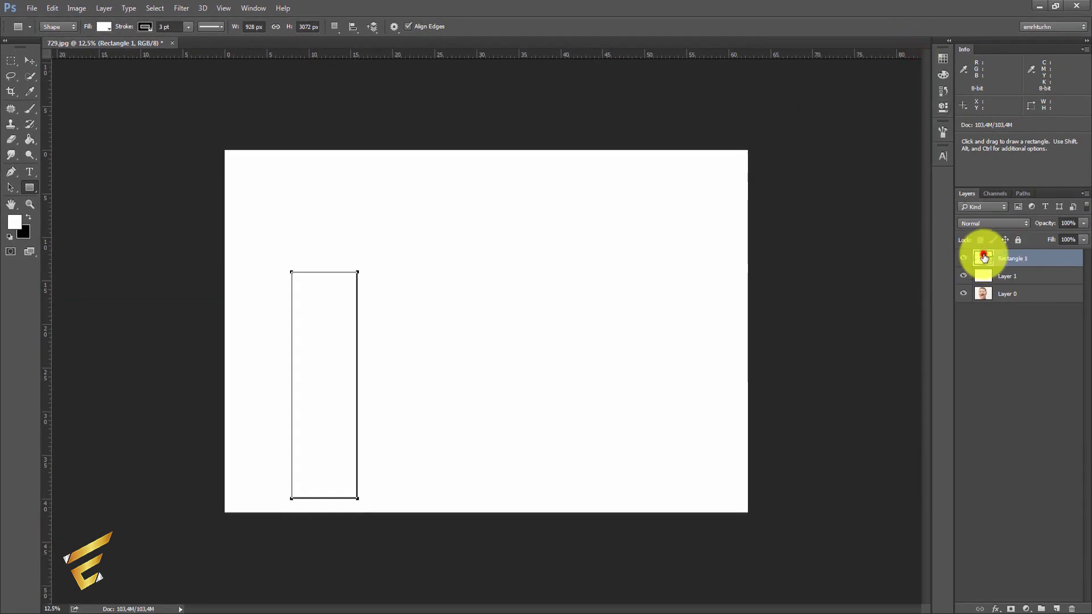
Change Rectangle 1's fill colour to pure red (ff0000).
double_click(982, 255)
click(826, 172)
click(941, 165)
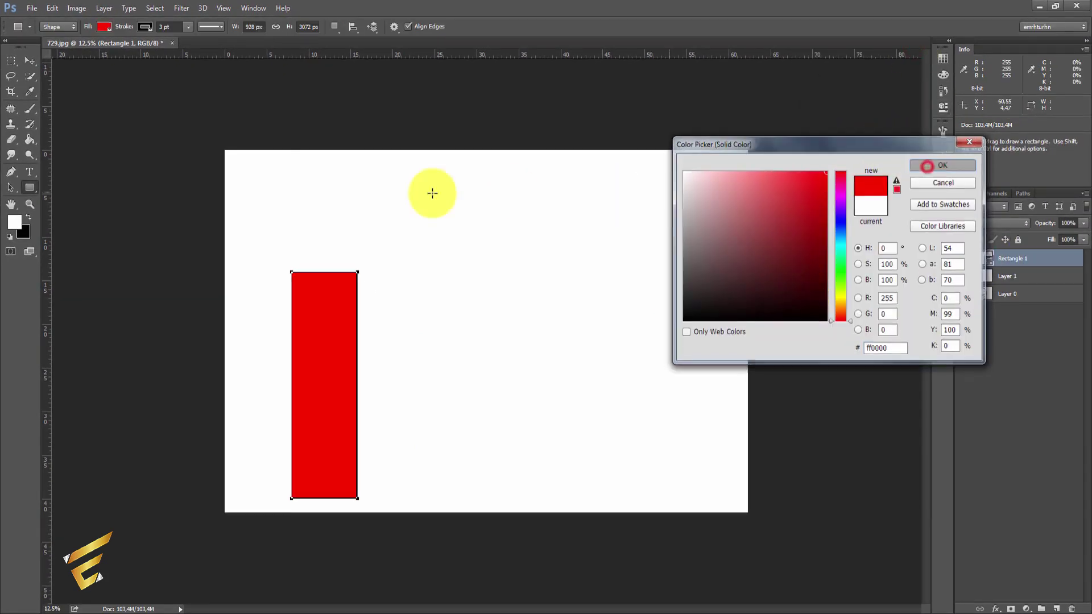
Move the red rectangle up and right, and stretch its top edge slightly higher.
click(29, 60)
mouse_move(312, 297)
mouse_down()
mouse_move(330, 263)
mouse_move(343, 275)
mouse_up()
key(ctrl+t)
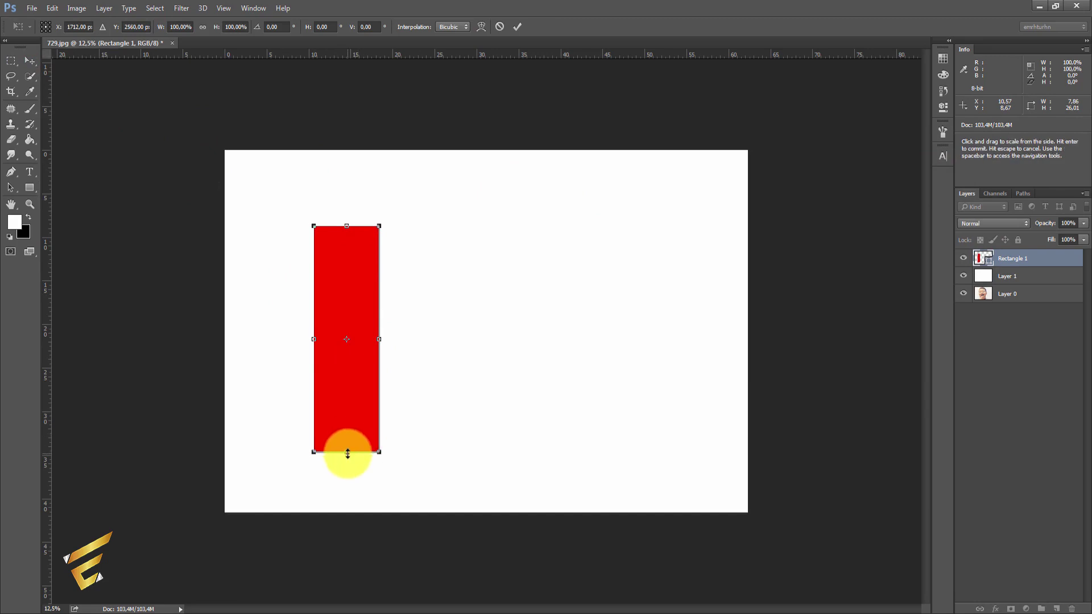
double_click(370, 421)
drag(357, 394, 360, 393)
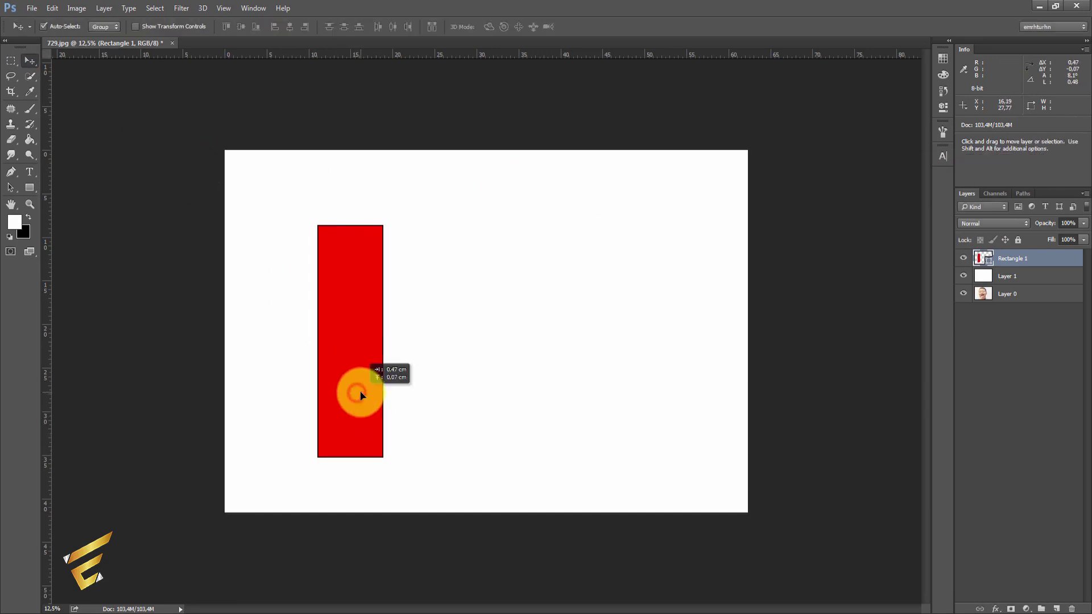
key(ctrl+t)
drag(349, 220, 349, 218)
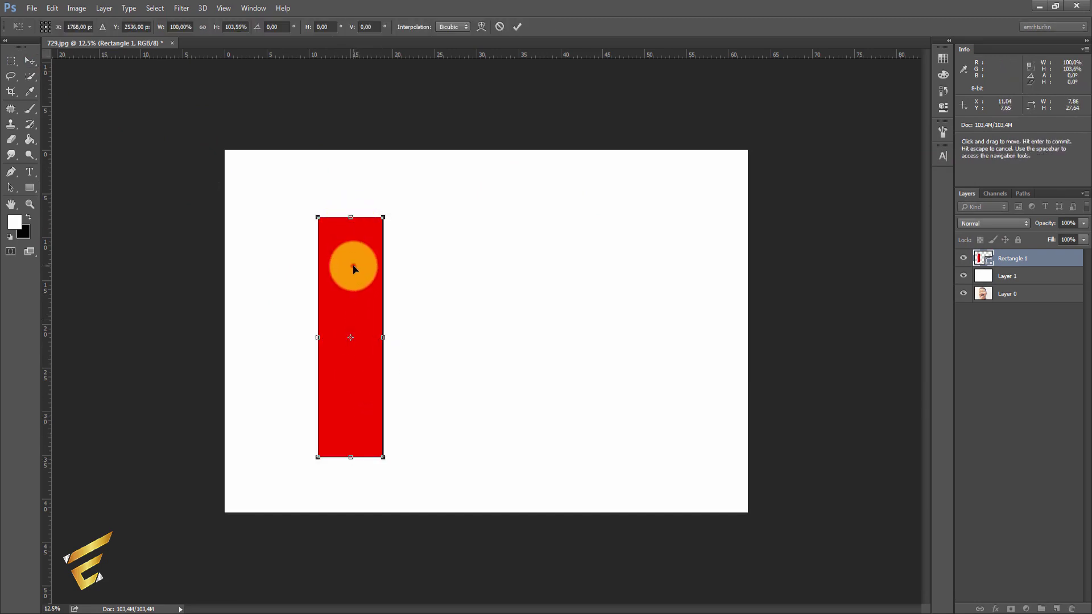
double_click(353, 261)
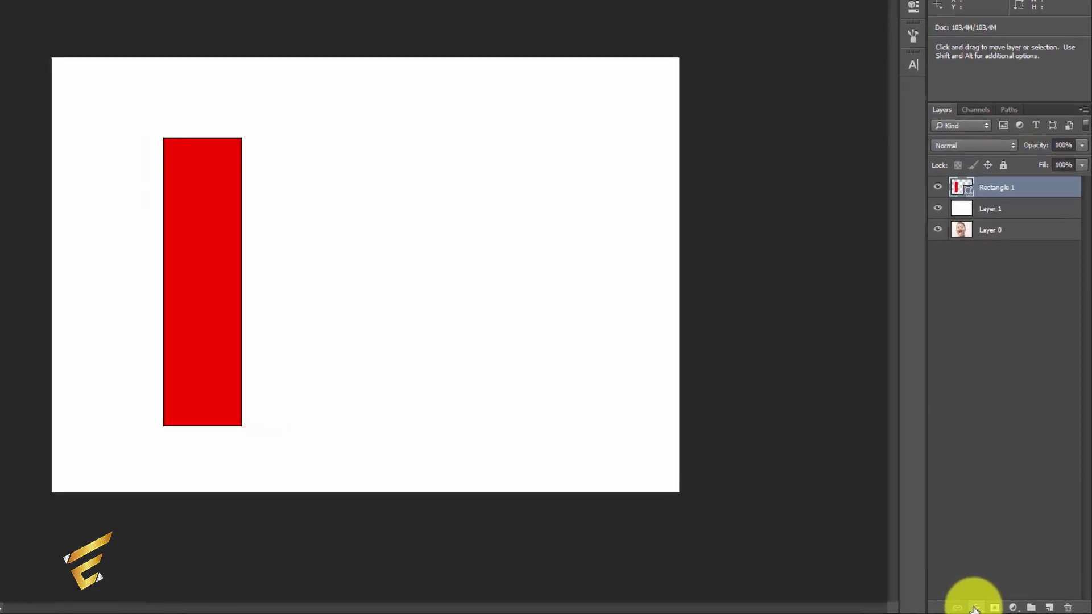
click(995, 609)
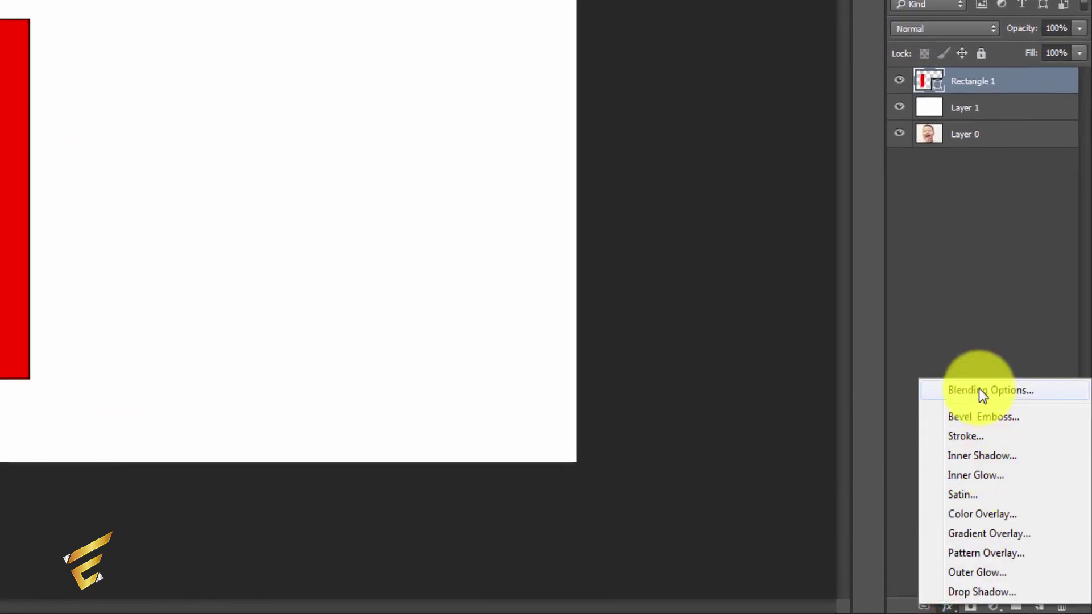
Add a drop shadow to the rectangle with increased distance and a larger, softer size.
click(978, 388)
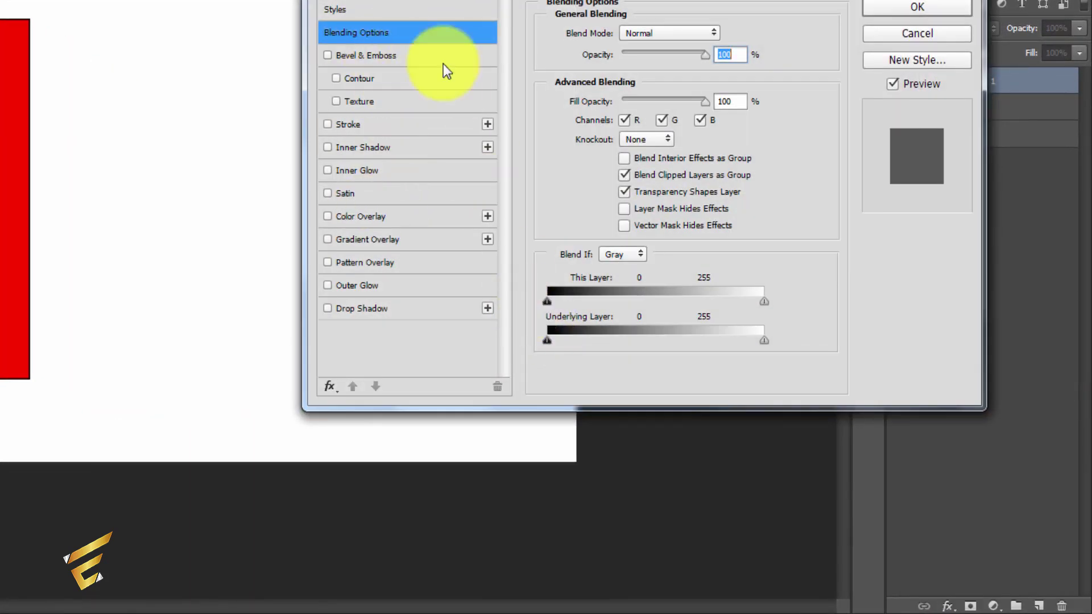
click(364, 311)
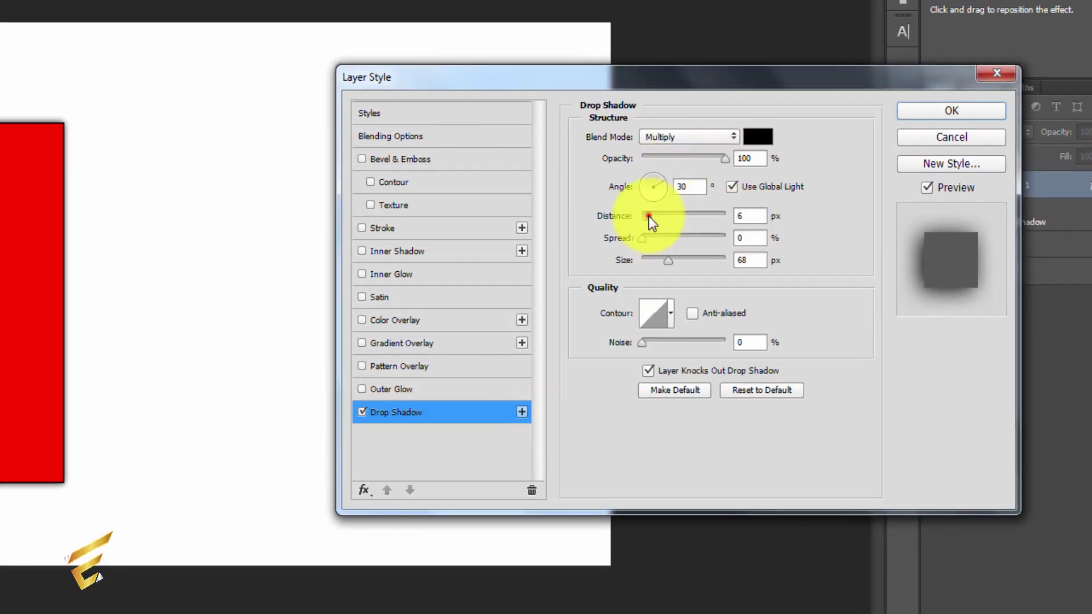
drag(649, 216, 654, 216)
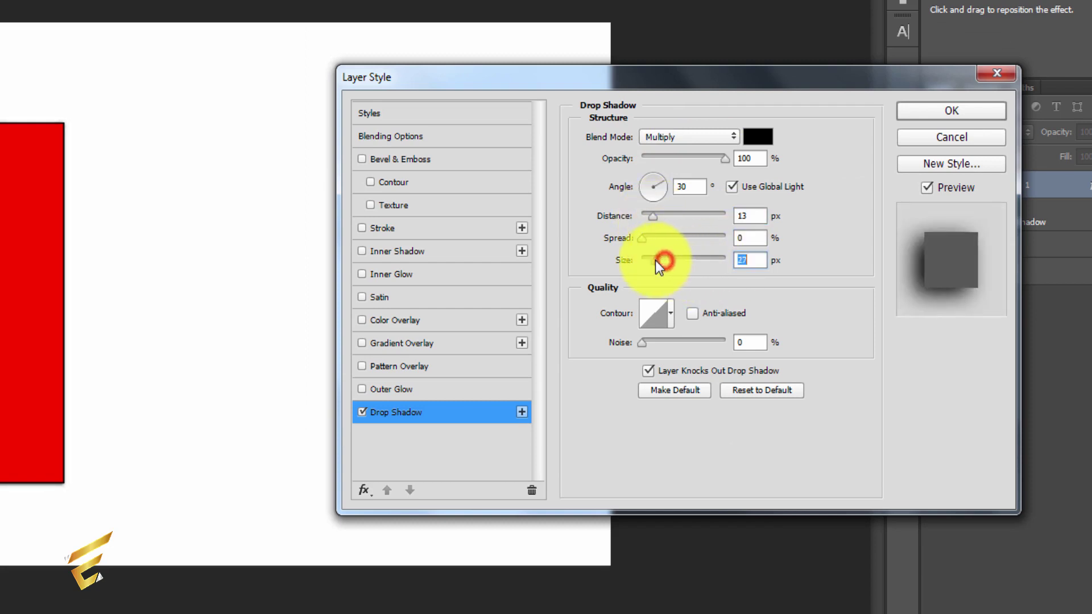
drag(656, 261, 672, 261)
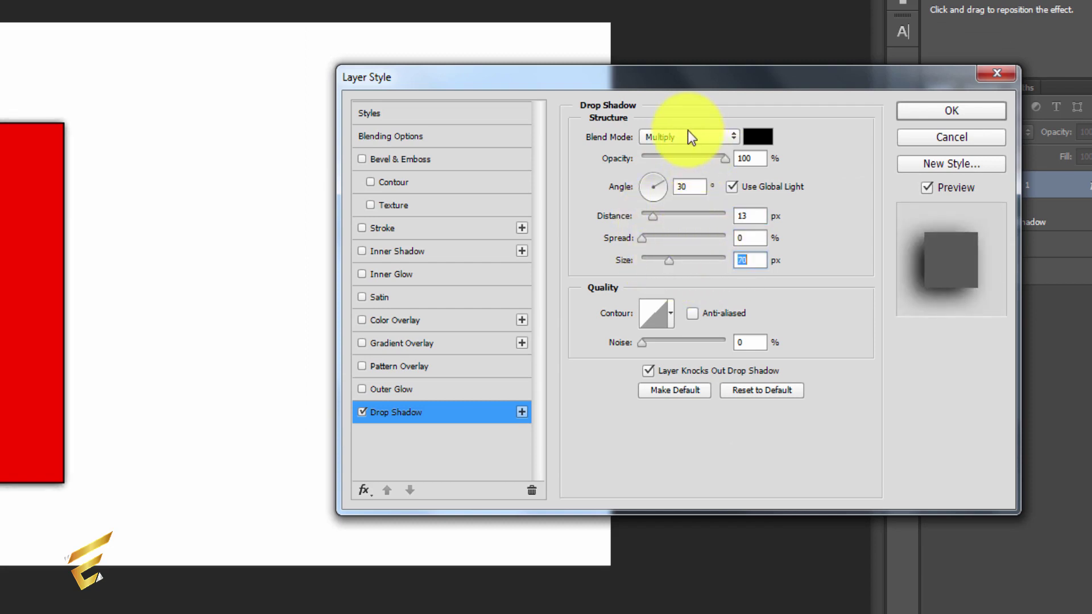
Add a white inside stroke of about 32–35 px and apply the layer styles.
click(394, 227)
click(656, 136)
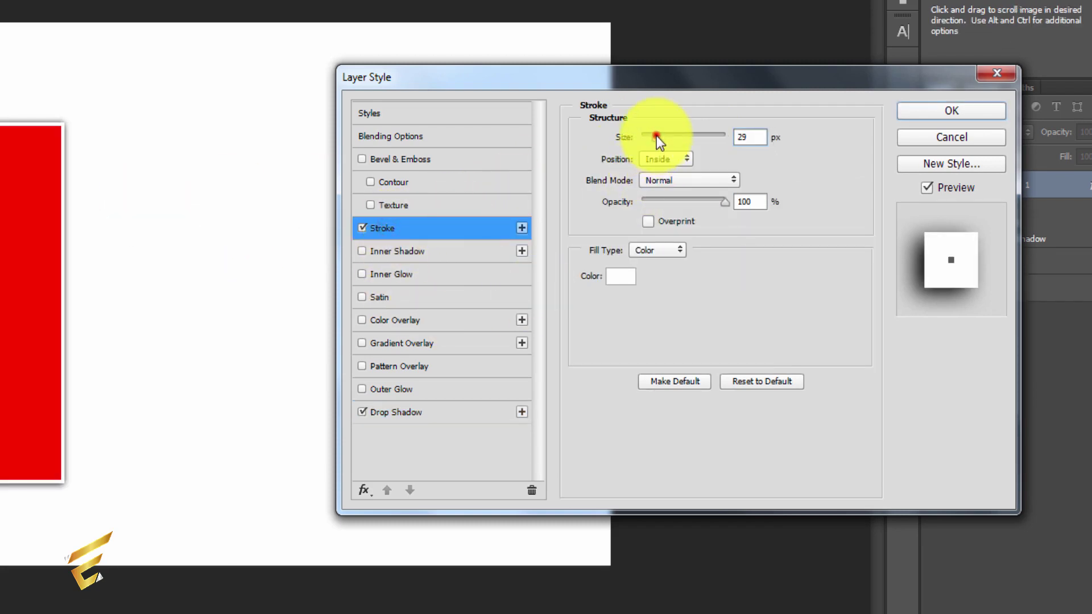
drag(656, 136, 661, 137)
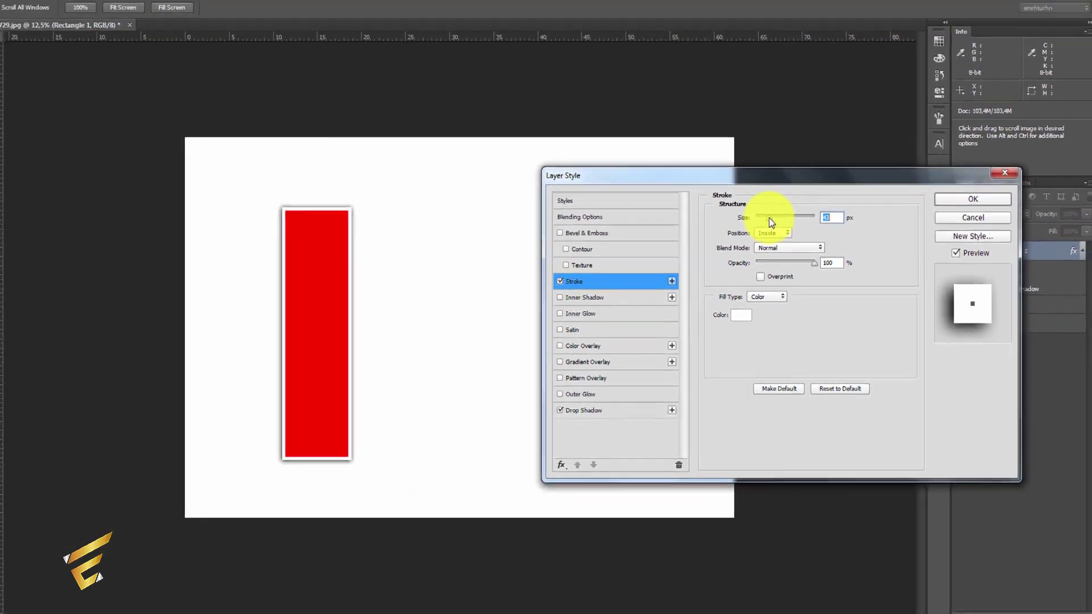
drag(661, 137, 707, 138)
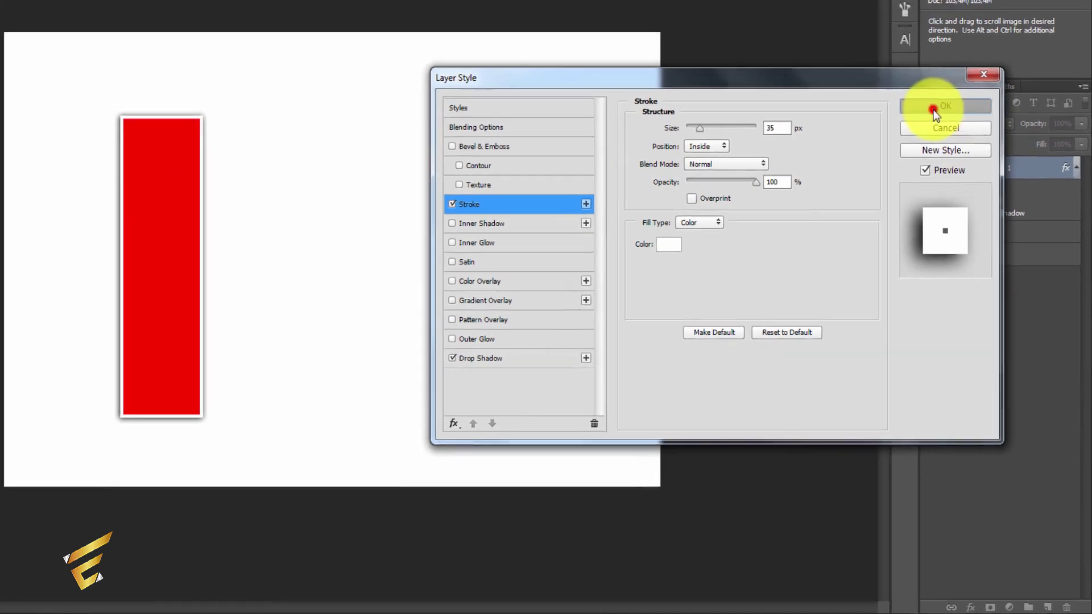
click(939, 85)
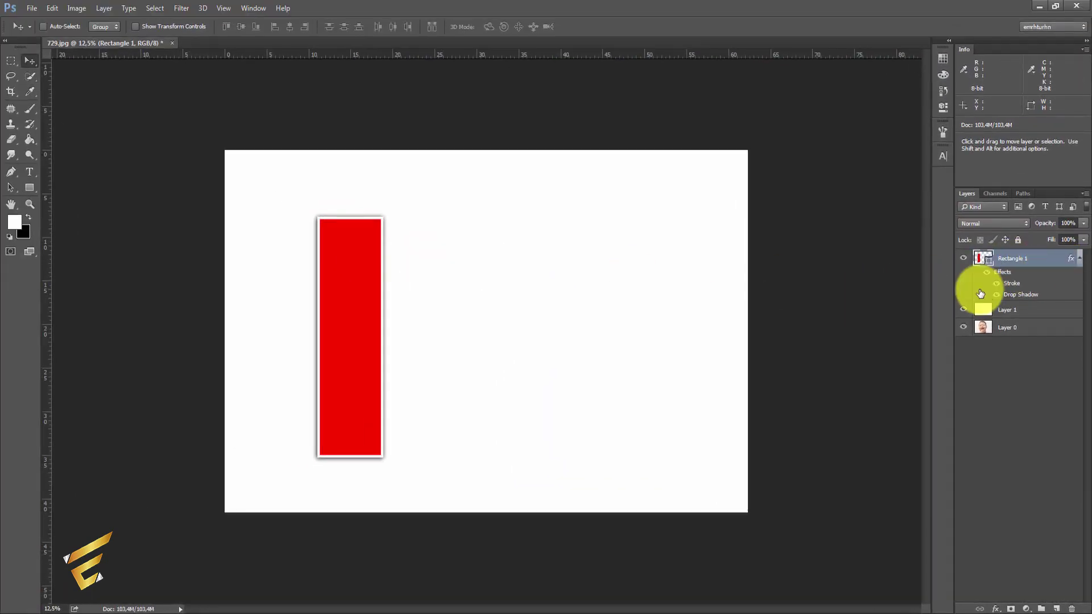
Duplicate the red strip and try placing the copy beside the original.
key(ctrl)
key(ctrl+j)
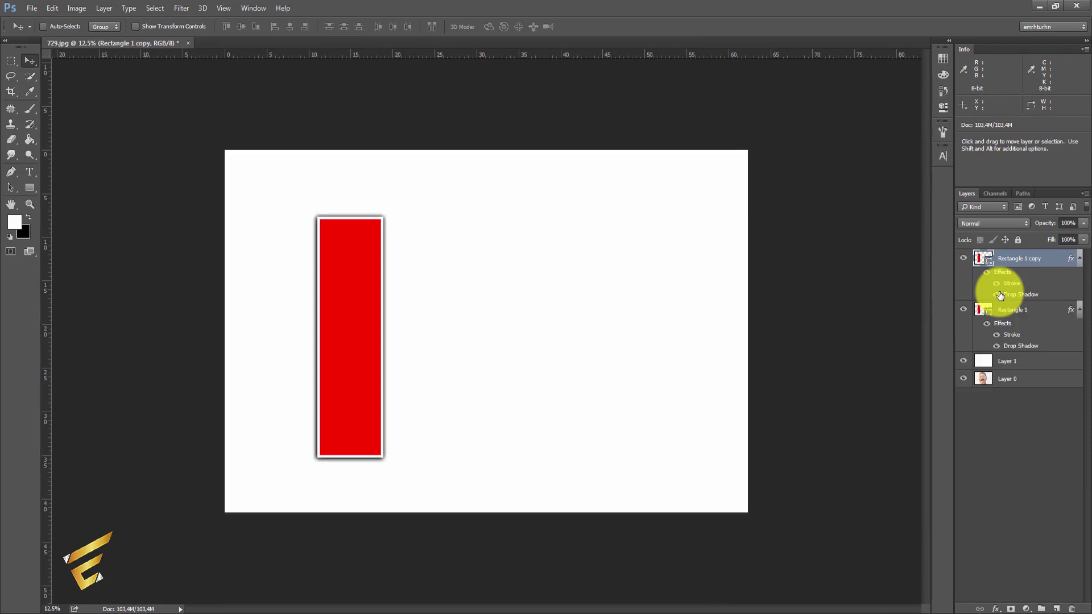
drag(342, 288, 431, 290)
click(964, 310)
click(966, 310)
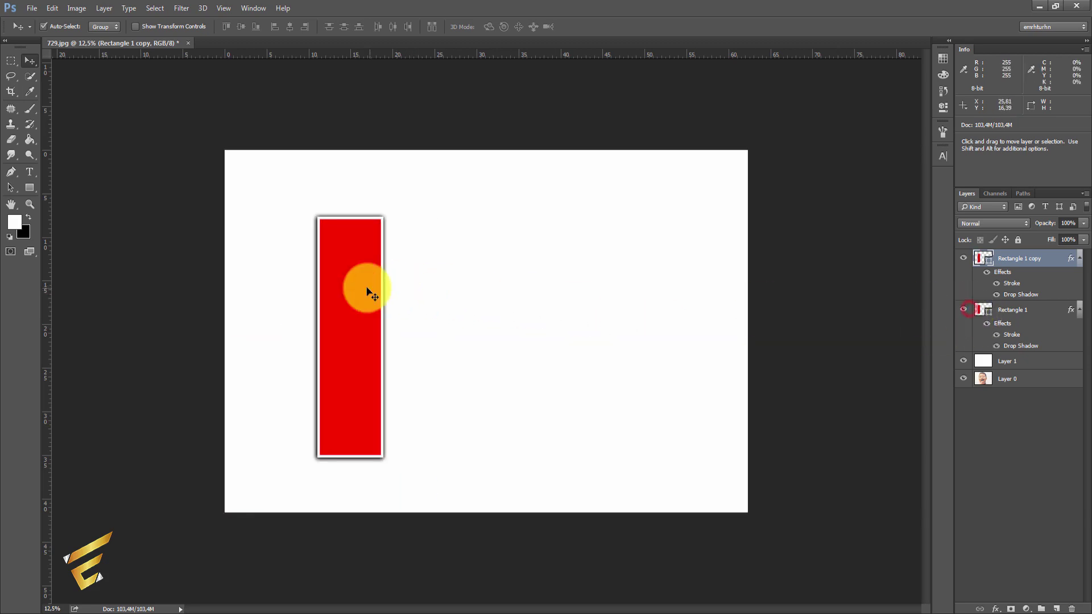
drag(367, 292, 425, 298)
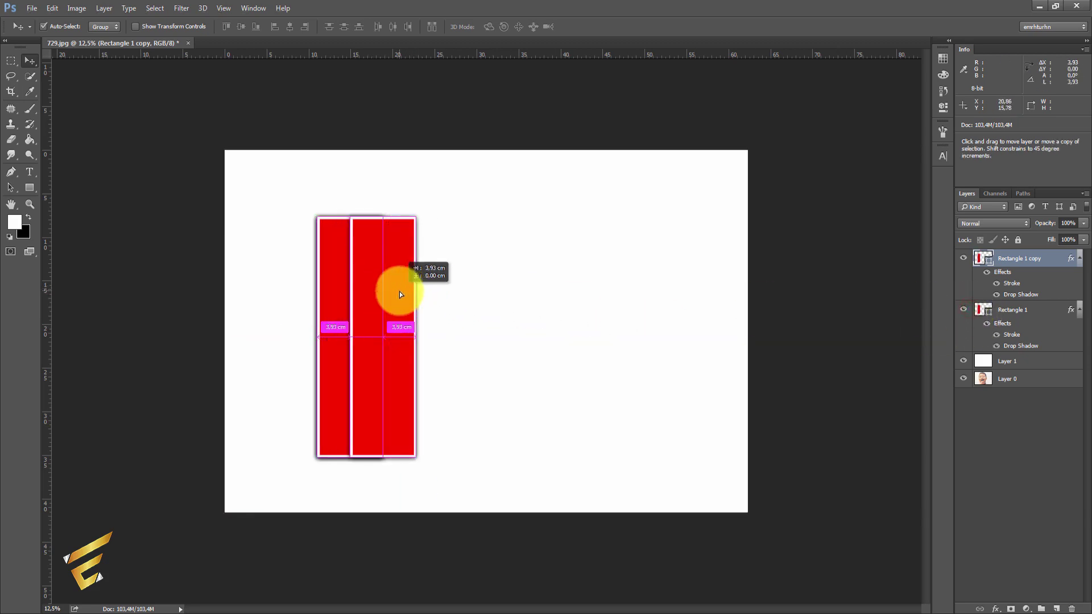
key(ctrl+z)
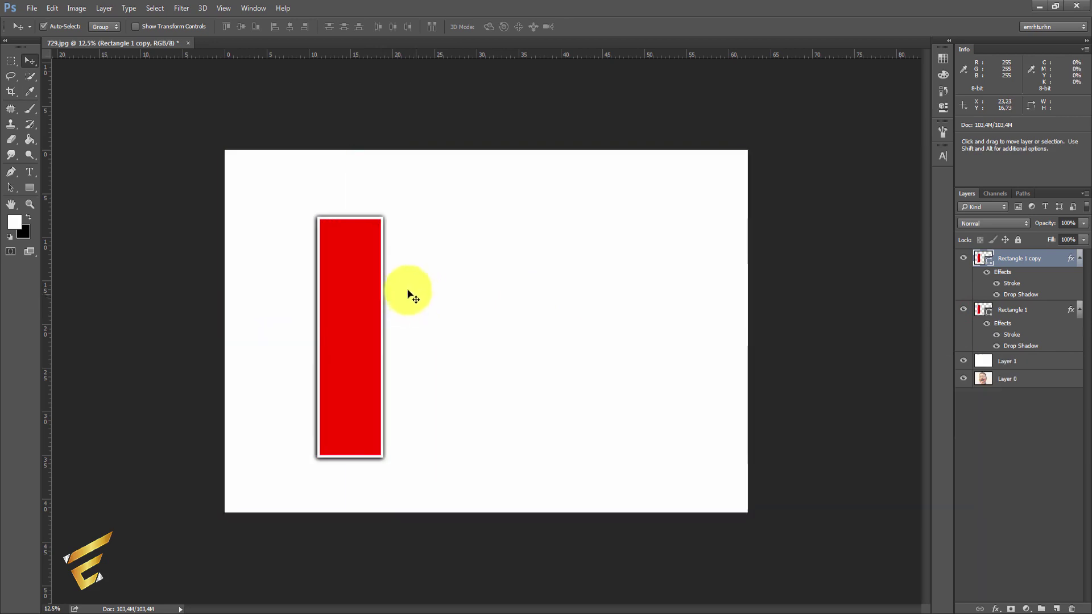
Shift the copied strip right, tilt it clockwise and raise it slightly.
key(ctrl+t)
drag(367, 295, 400, 289)
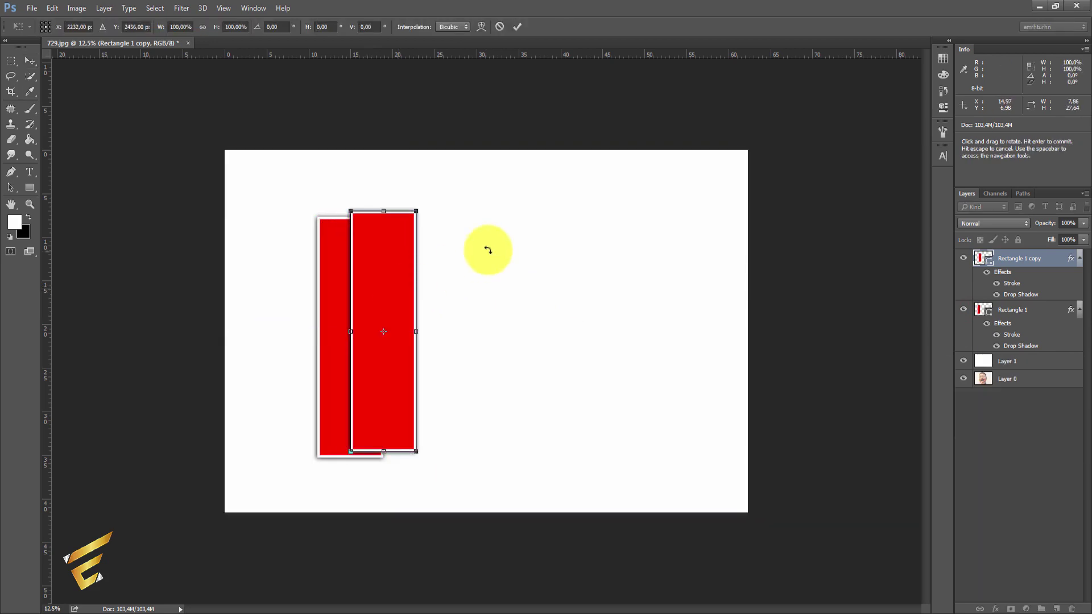
drag(499, 262, 492, 237)
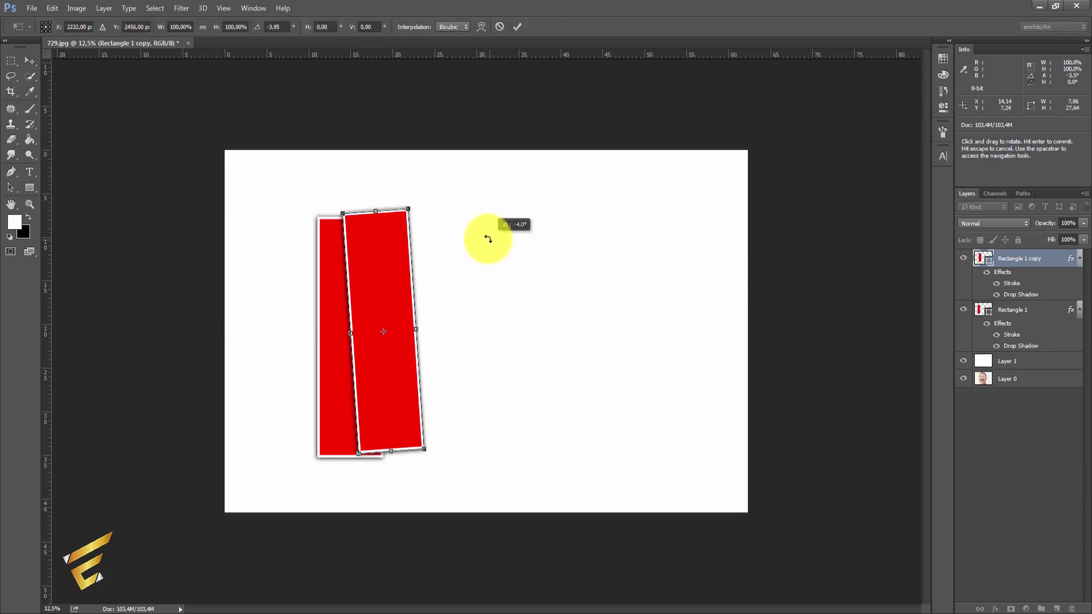
drag(357, 279, 368, 282)
drag(480, 228, 500, 258)
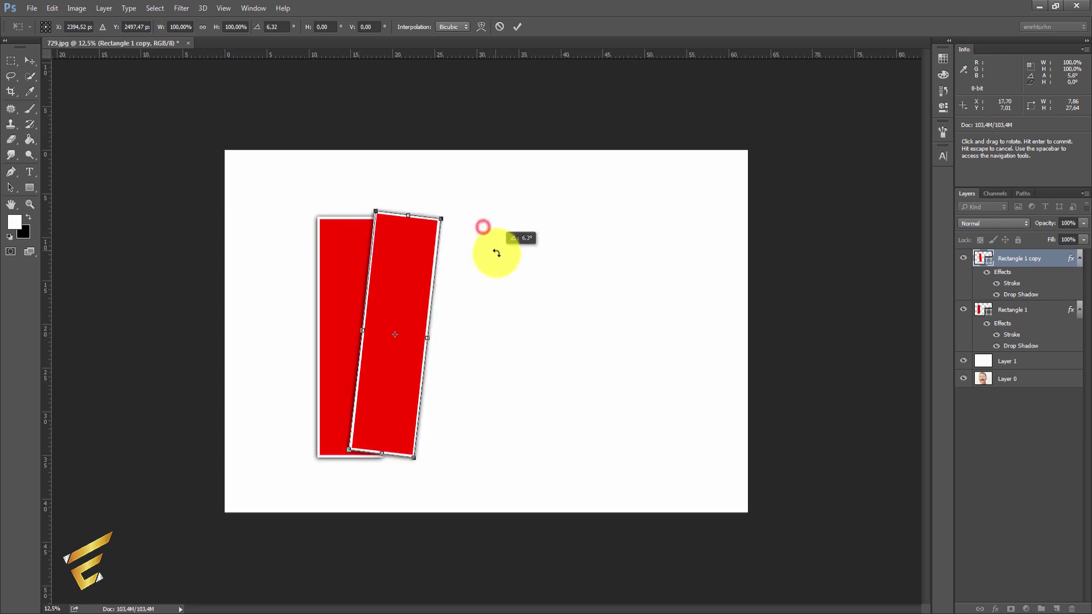
drag(417, 259, 417, 251)
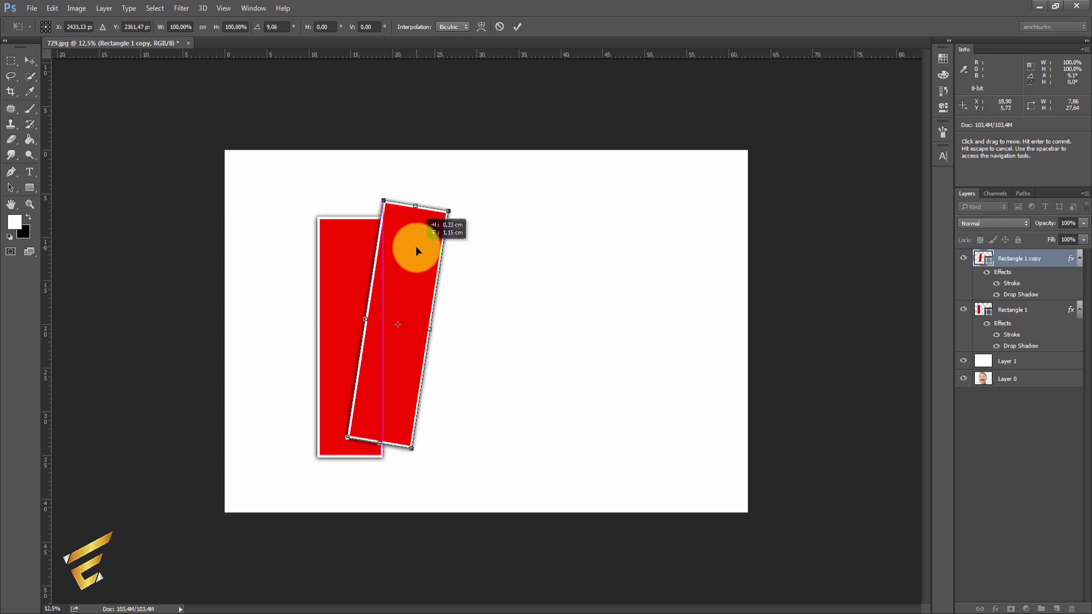
double_click(416, 251)
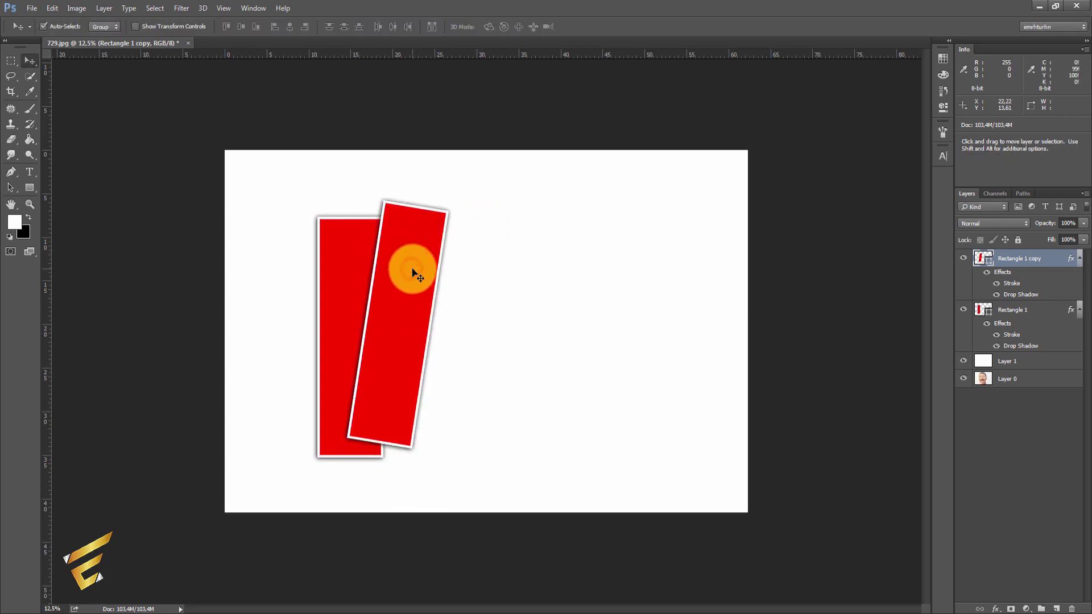
Duplicate the tilted strip into a third strip, tilted the other way beside the second.
key(ctrl+j)
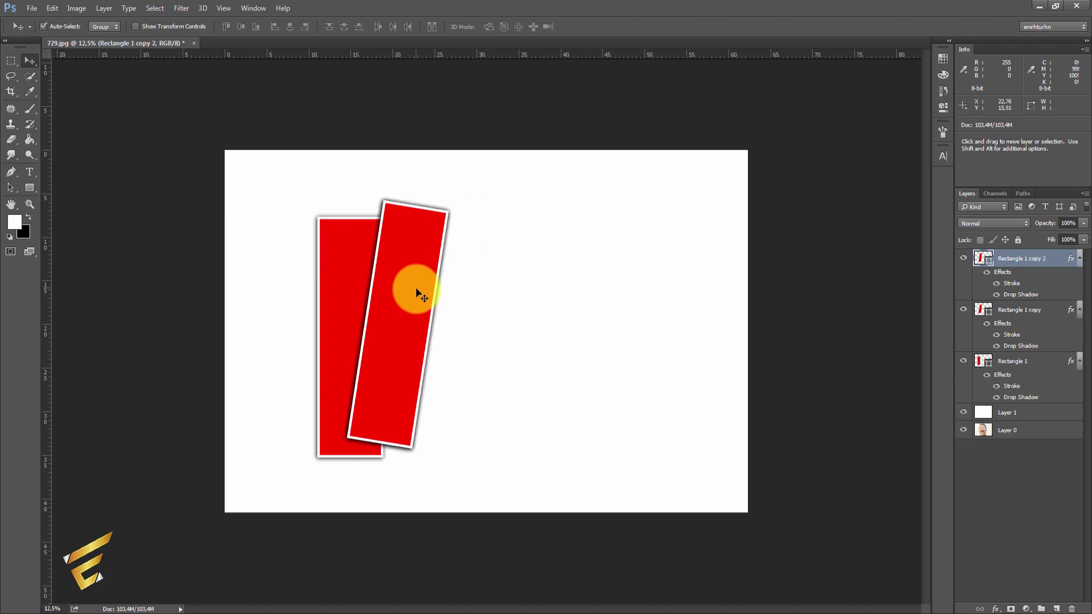
drag(417, 303, 450, 316)
key(ctrl+t)
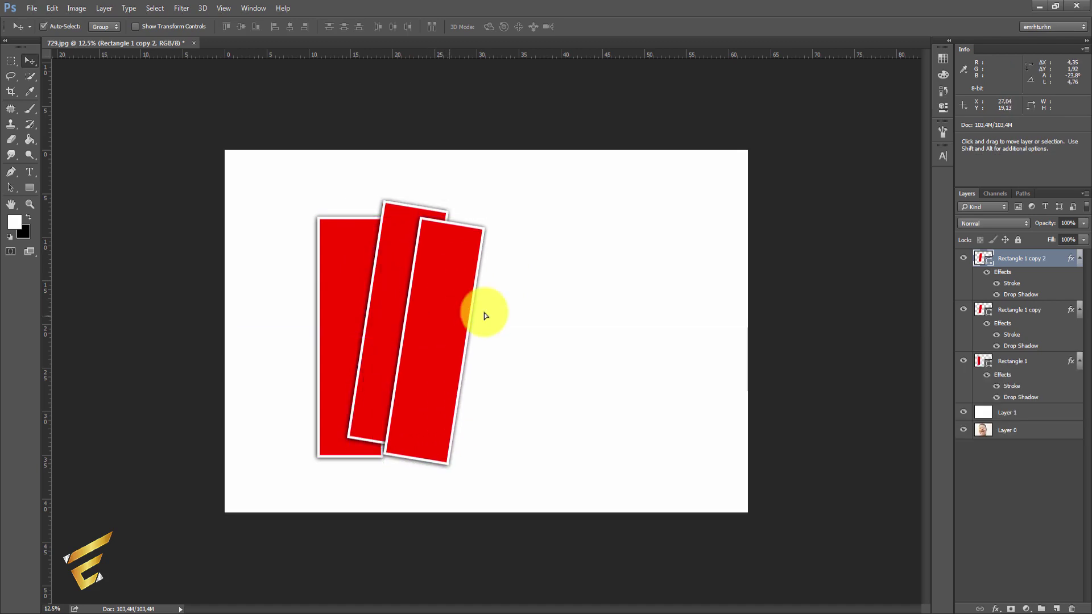
drag(591, 244, 571, 215)
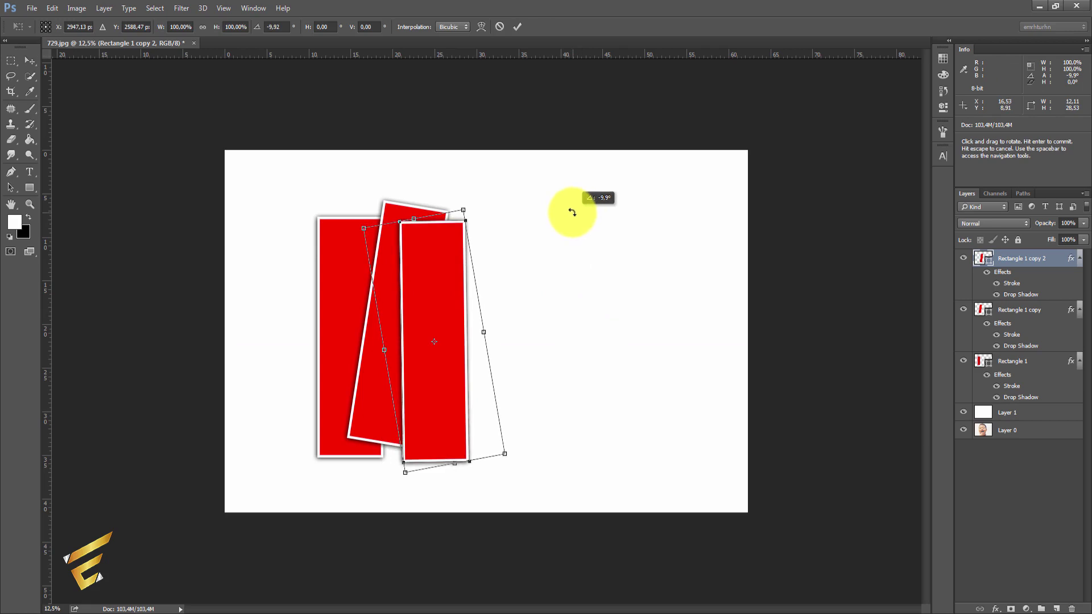
drag(410, 281, 427, 282)
key(Return)
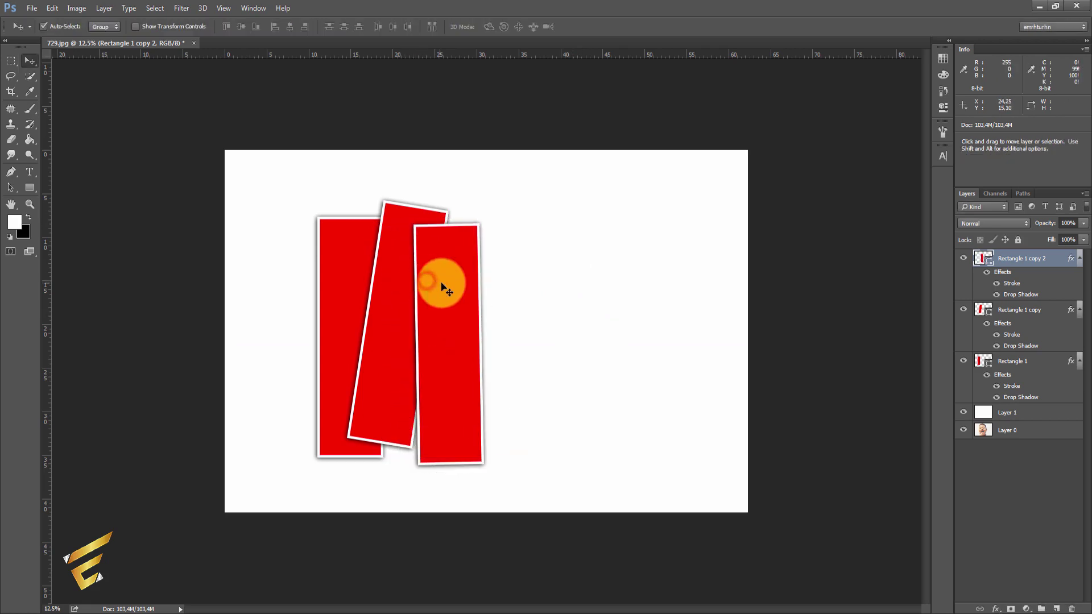
Add another copy of the strip and toggle the top strip layer's visibility.
click(417, 322)
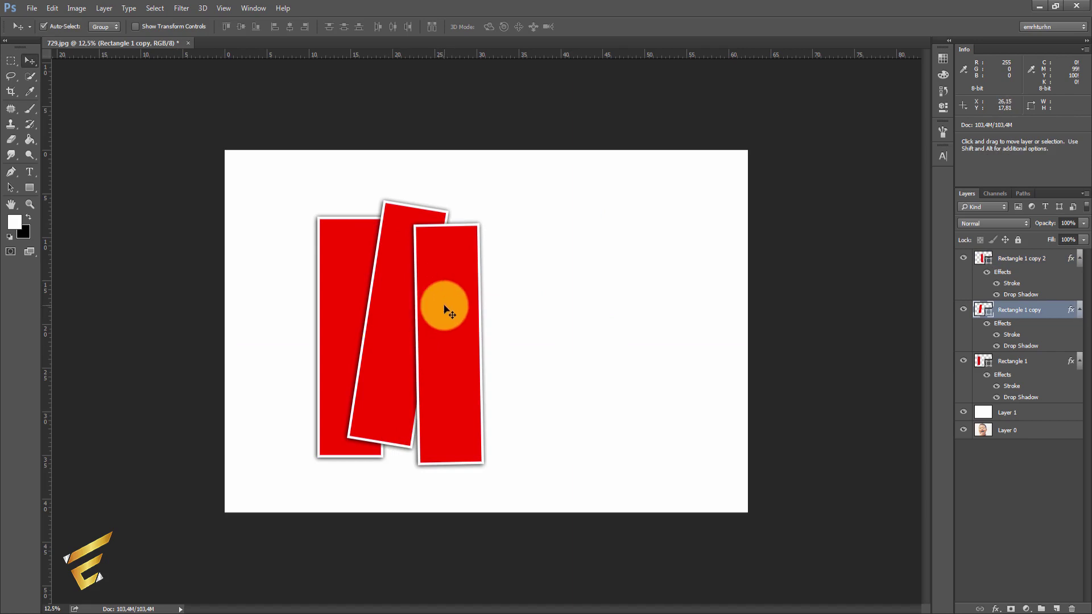
alt+drag(444, 310, 446, 311)
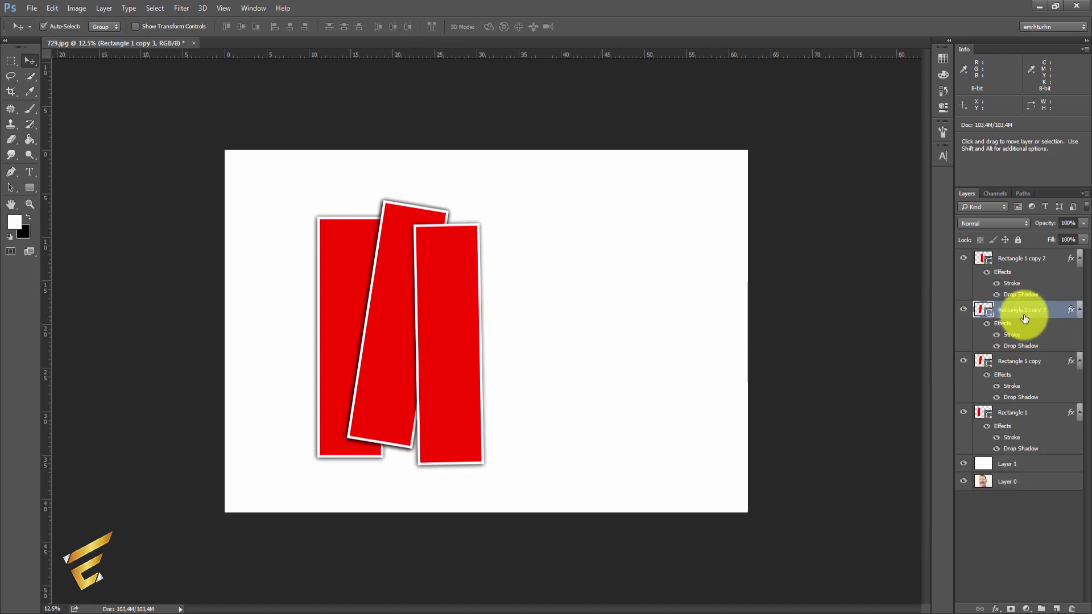
key(ctrl+z)
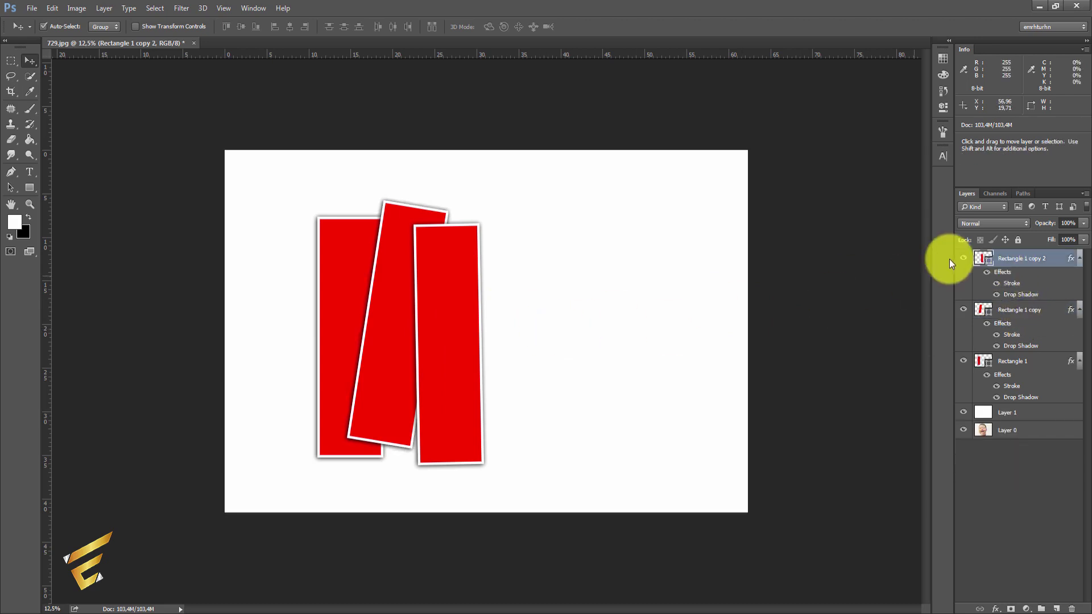
click(963, 259)
Duplicate the top strip into a fourth strip, tilted clockwise right of the third.
key(ctrl+j)
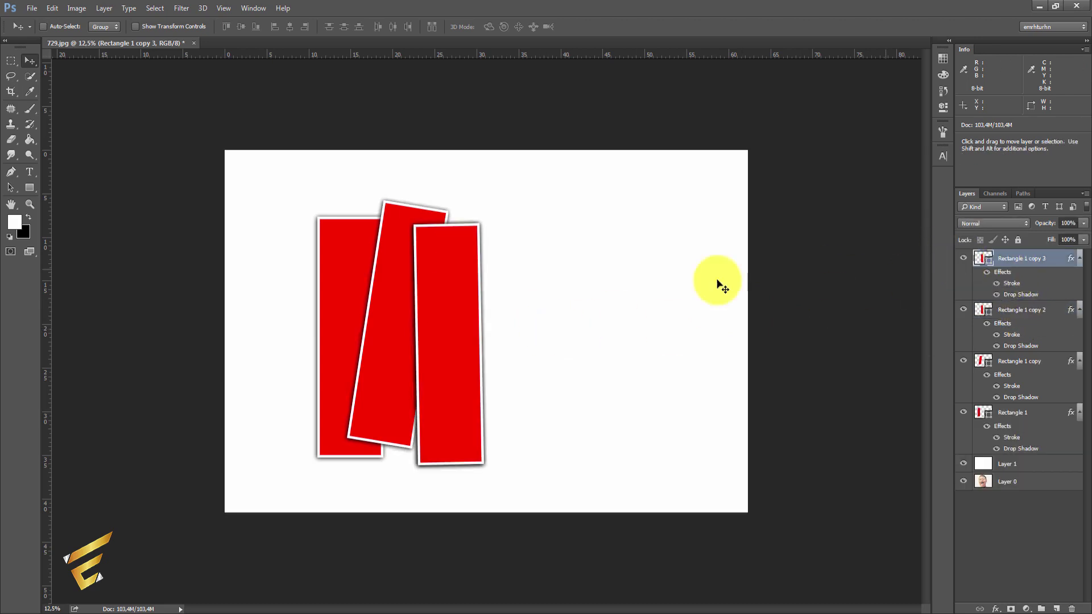
drag(450, 326, 510, 326)
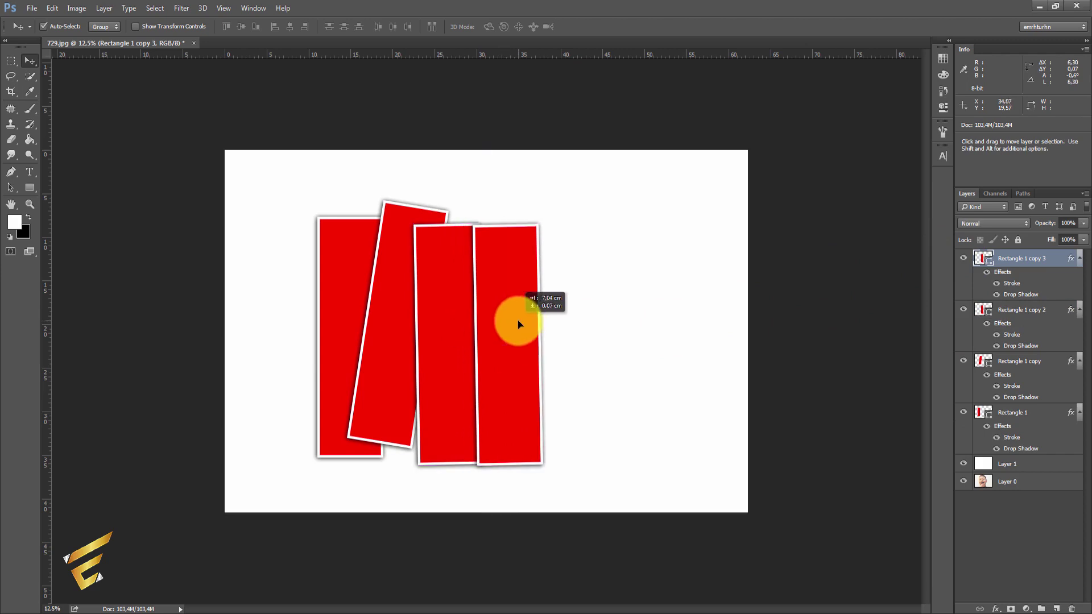
key(ctrl+t)
drag(624, 301, 605, 293)
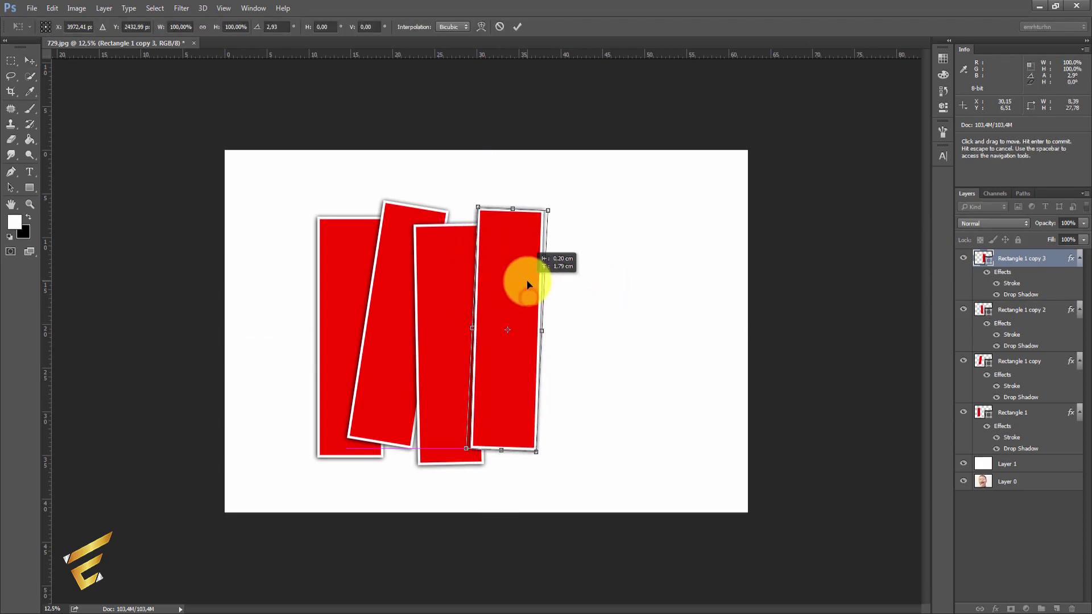
drag(524, 297, 522, 302)
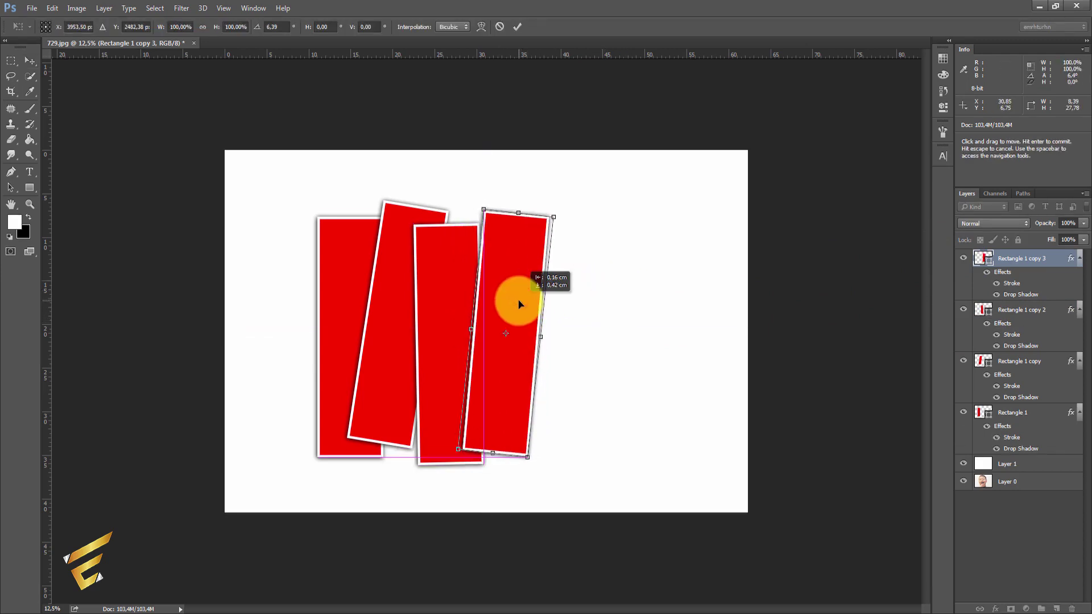
key(Return)
drag(494, 356, 490, 356)
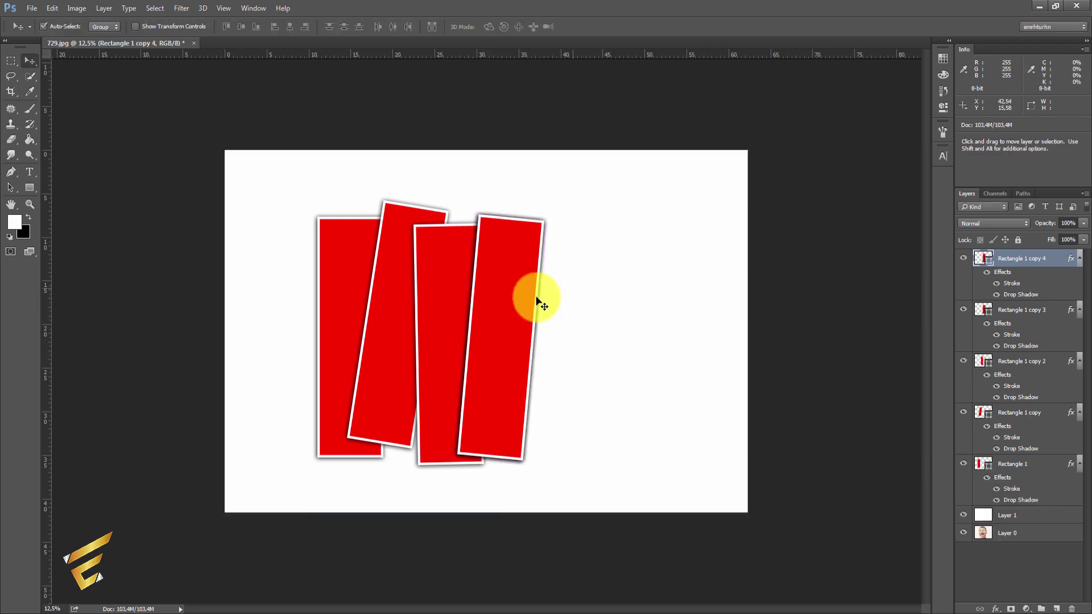
Place a fifth strip right of the fourth, rotated nearly upright.
drag(523, 305, 567, 307)
key(ctrl+t)
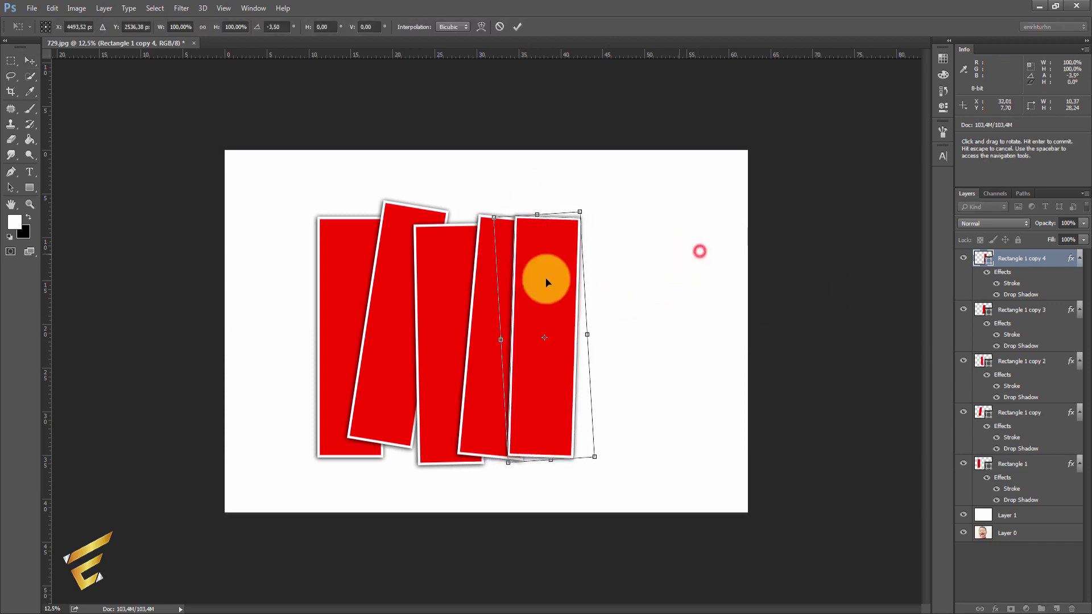
drag(649, 256, 552, 290)
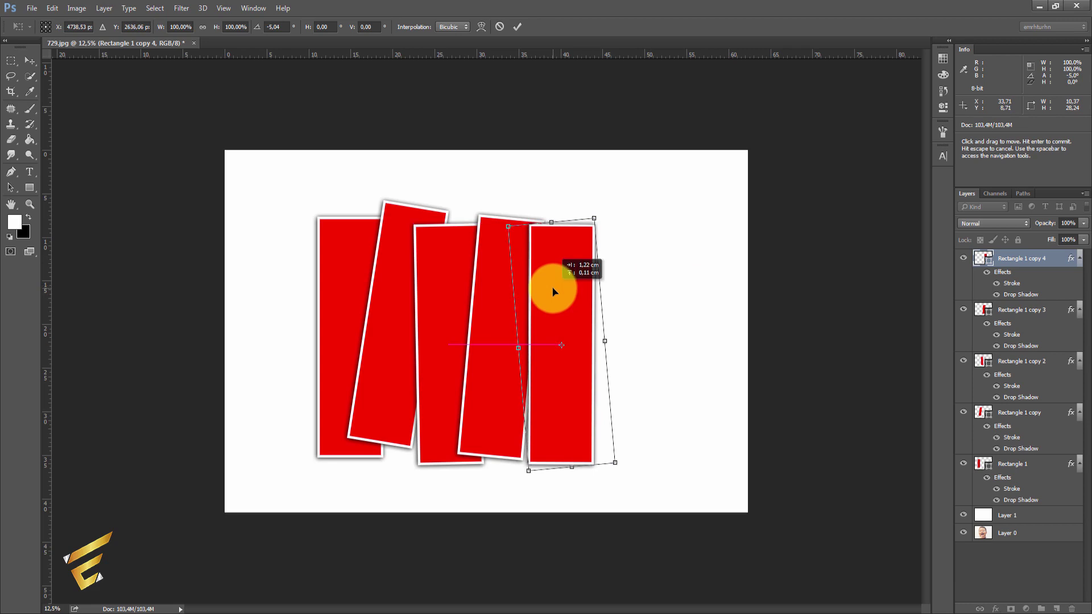
key(Return)
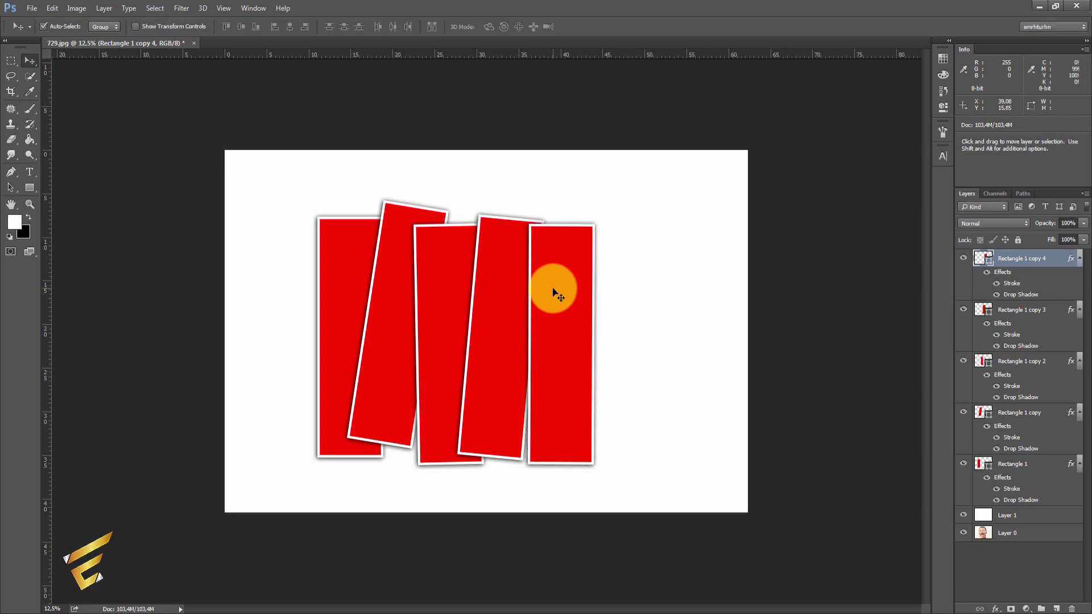
Duplicate the fifth strip, place it at the row's right end and tilt it clockwise.
key(ctrl+j)
drag(566, 307, 615, 302)
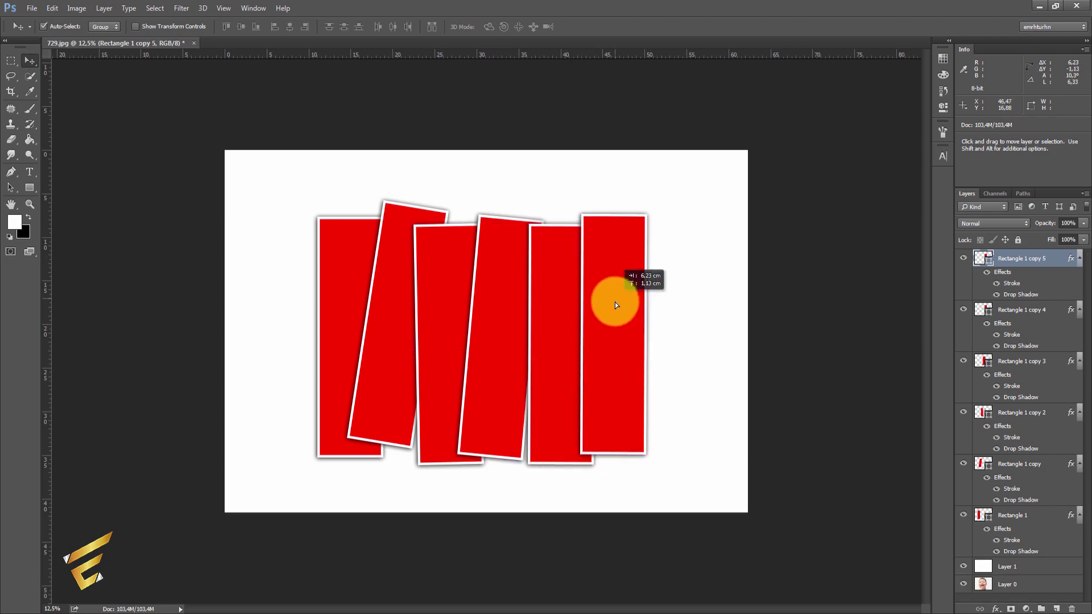
key(ctrl+t)
drag(714, 262, 700, 280)
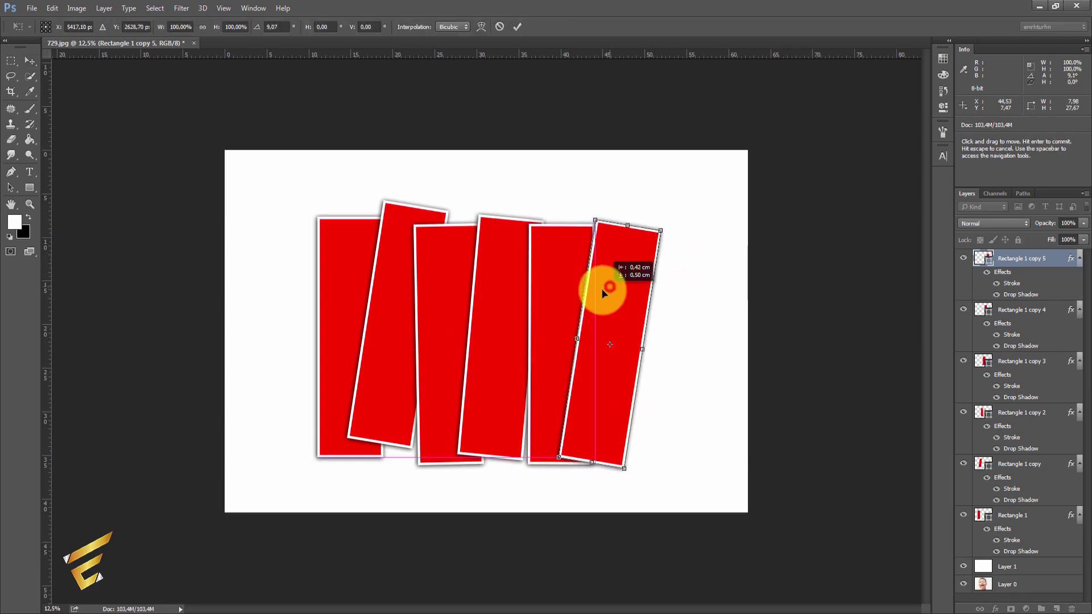
drag(659, 244, 612, 254)
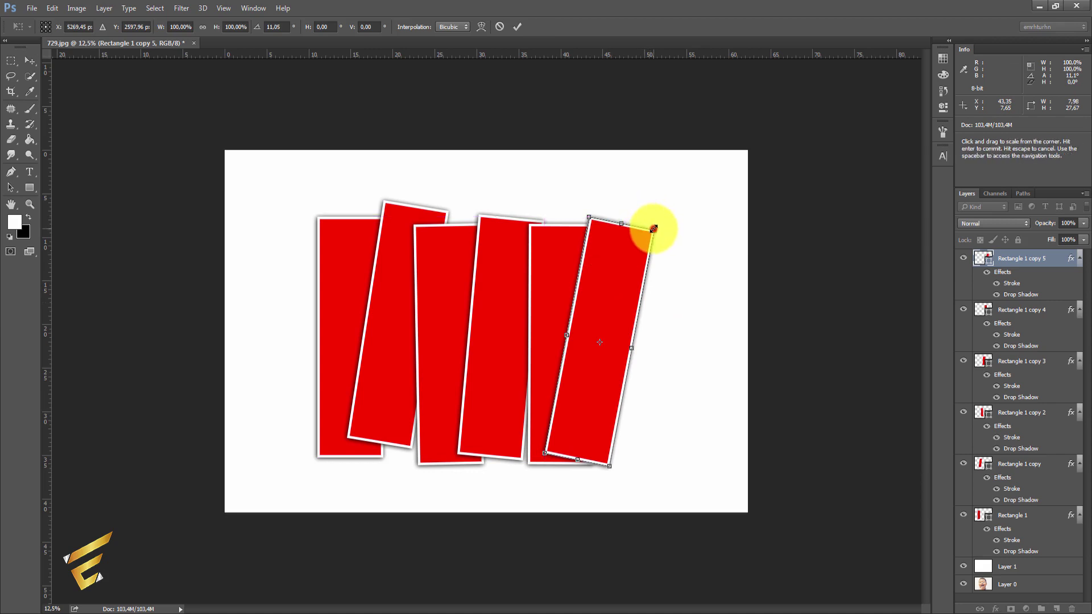
click(654, 229)
double_click(619, 259)
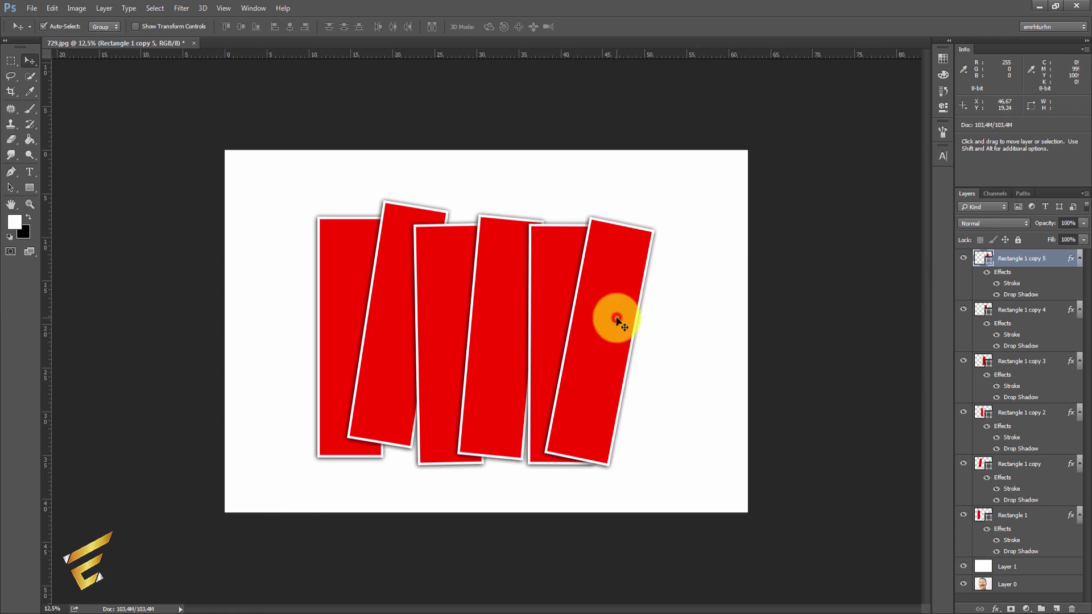
Readjust the sixth strip's tilt and shift it left to overlap the fifth.
key(ctrl+t)
drag(732, 264, 733, 267)
drag(626, 295, 629, 303)
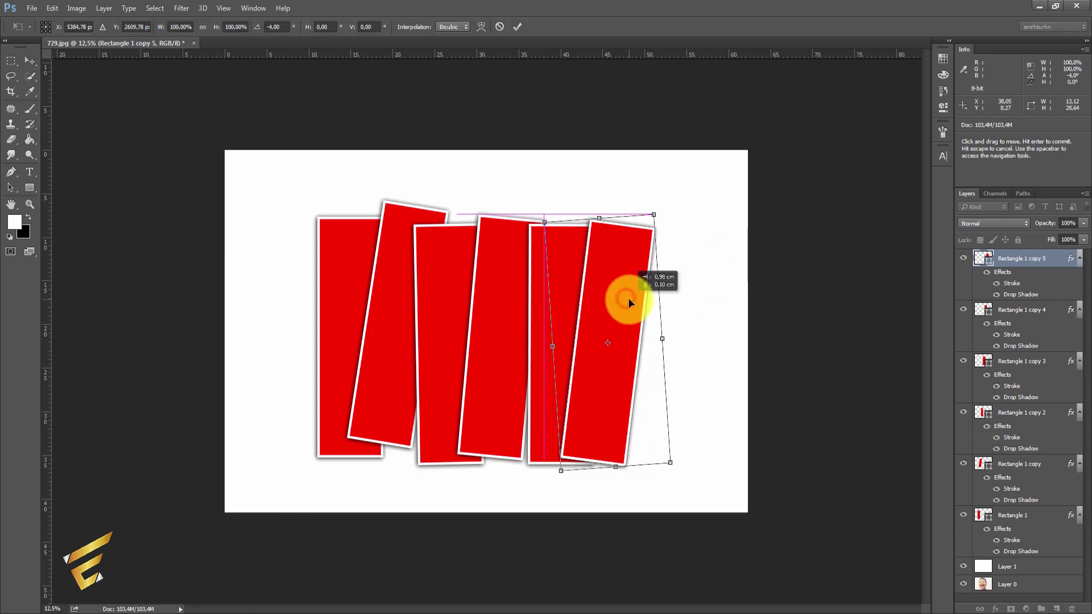
drag(690, 283, 633, 294)
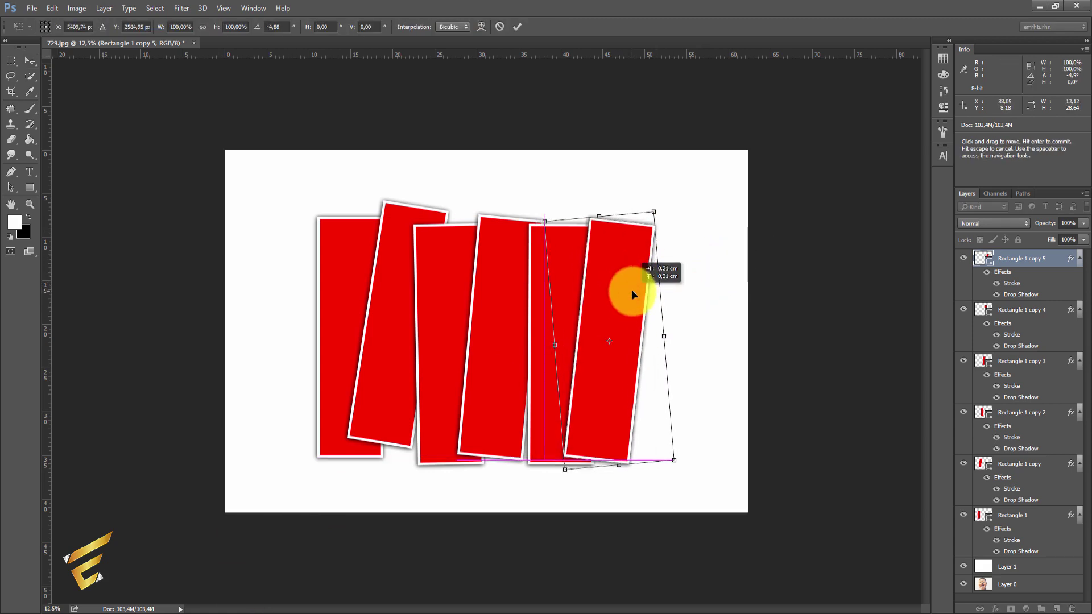
key(Return)
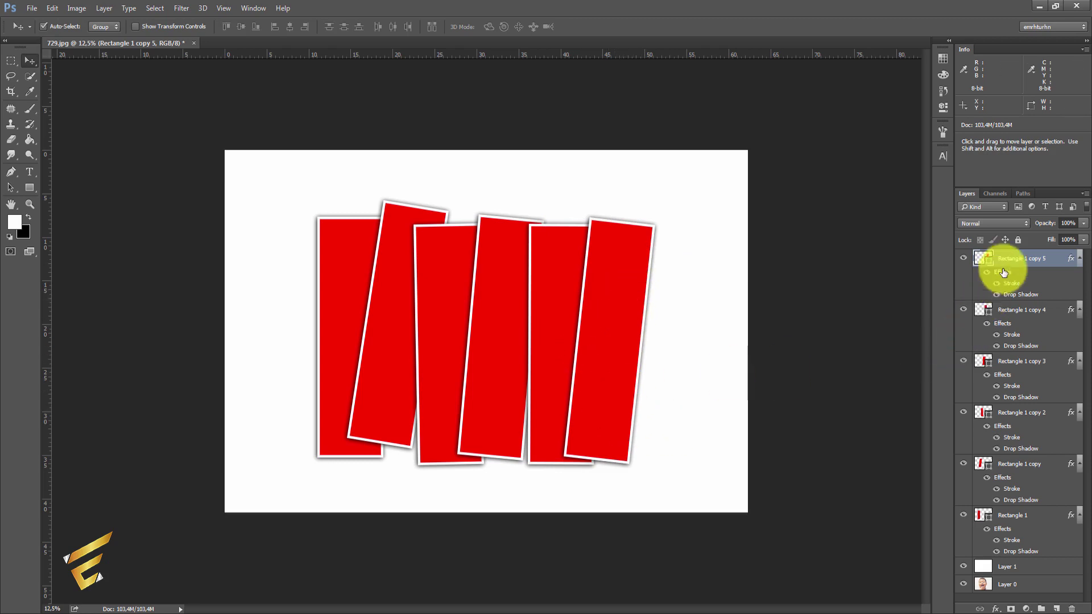
Move Layer 0 above Rectangle 1 and clip the photo into the first strip.
click(1024, 516)
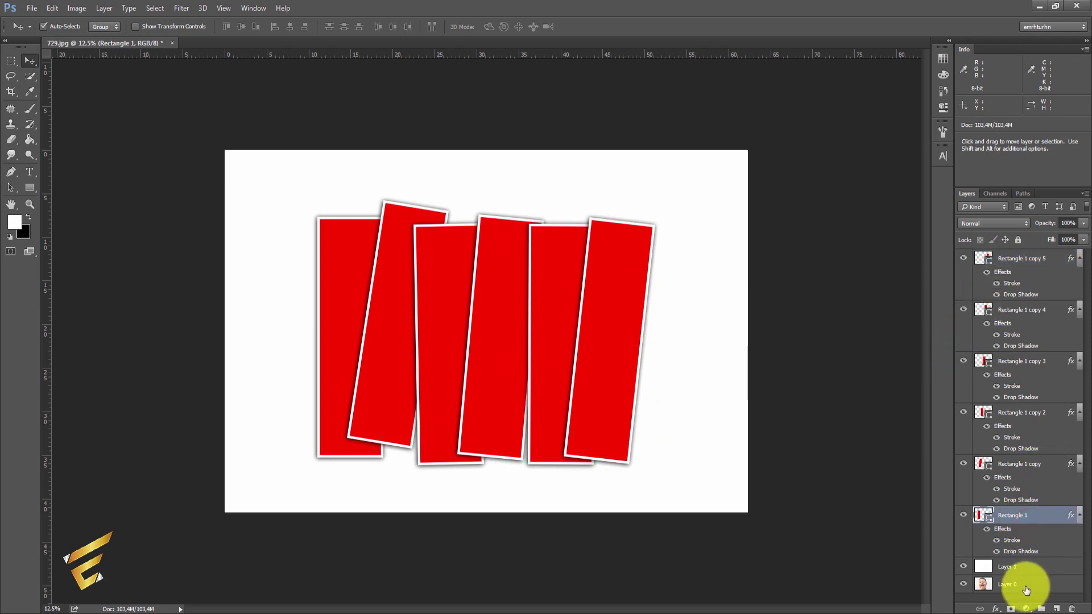
click(1024, 585)
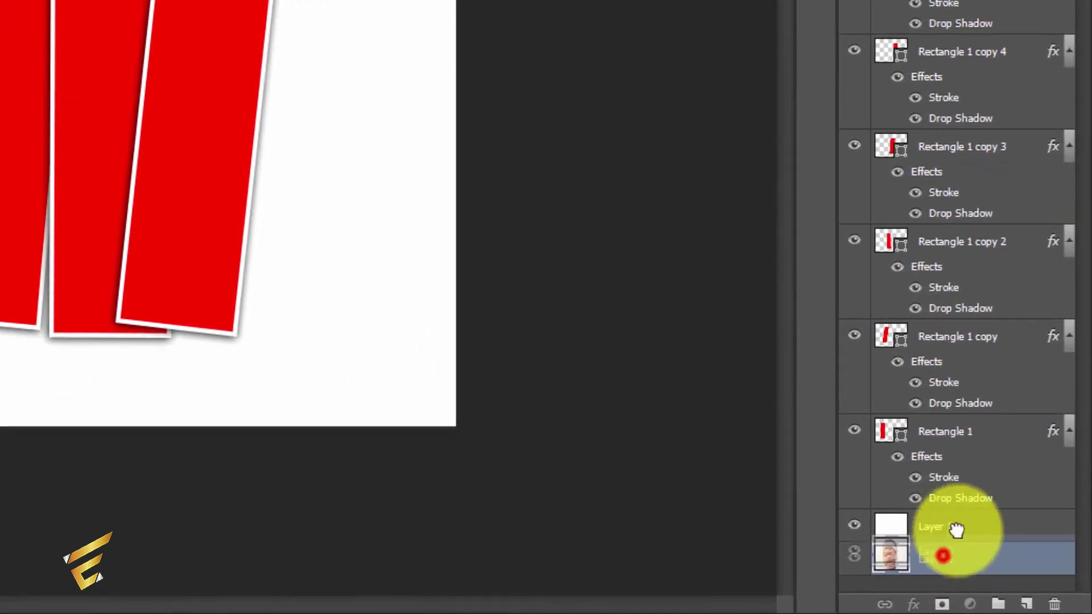
drag(956, 529, 960, 424)
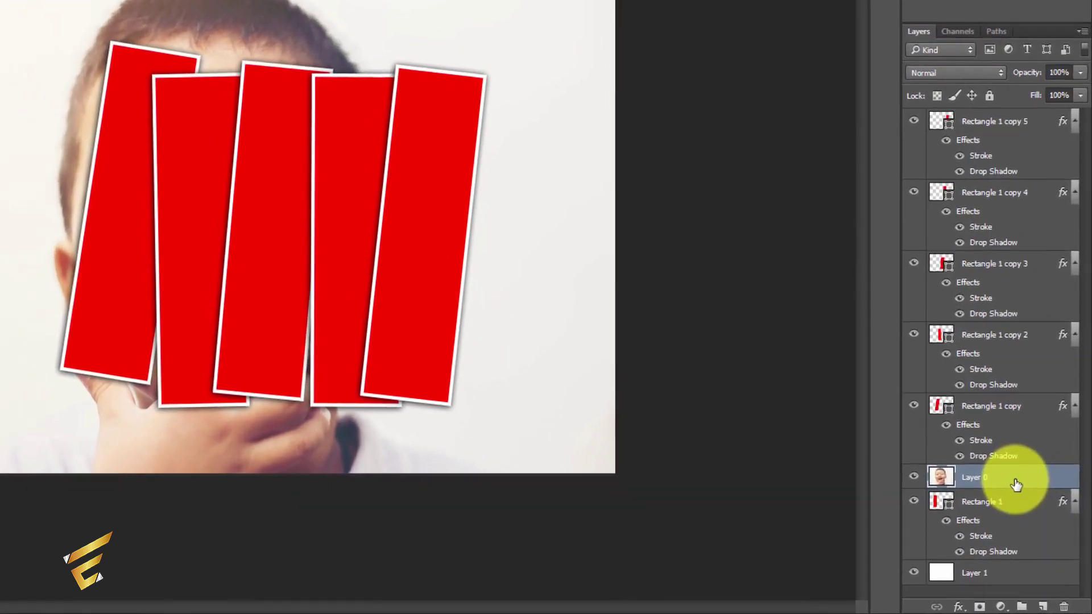
right_click(1029, 502)
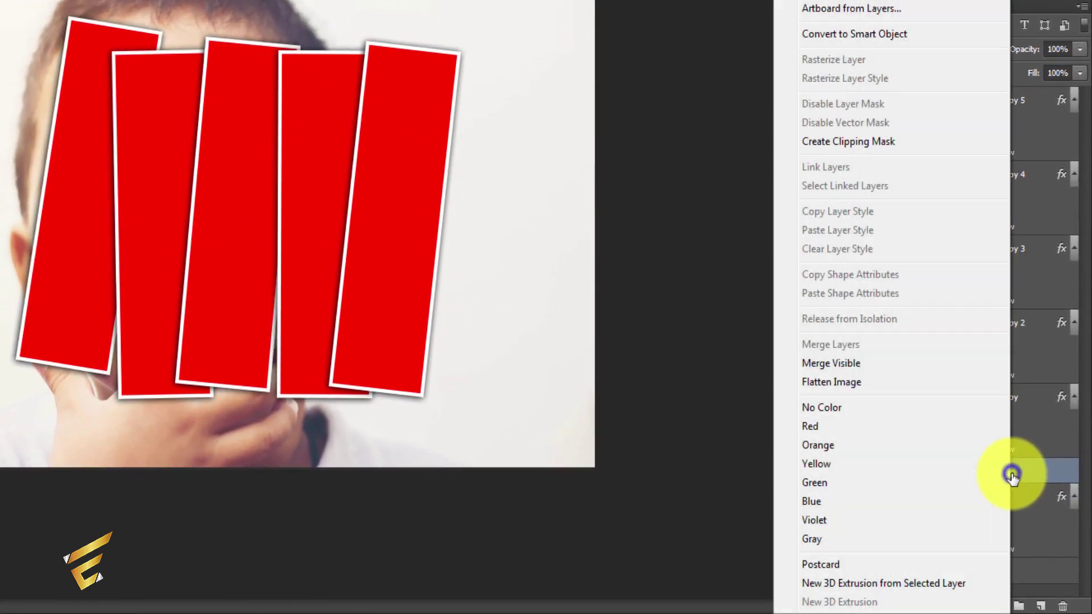
click(865, 145)
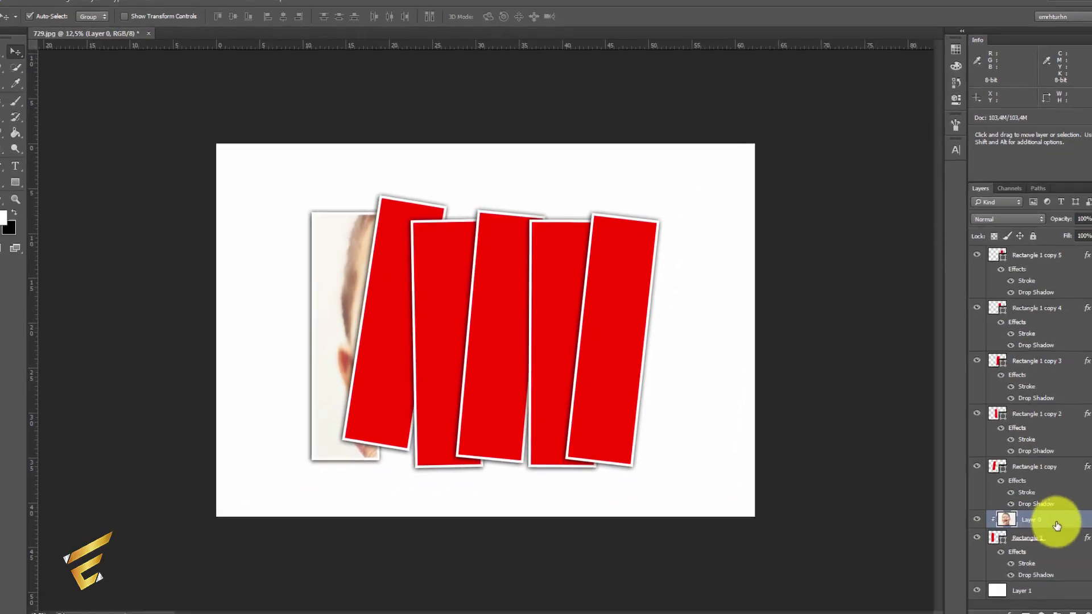
click(1056, 524)
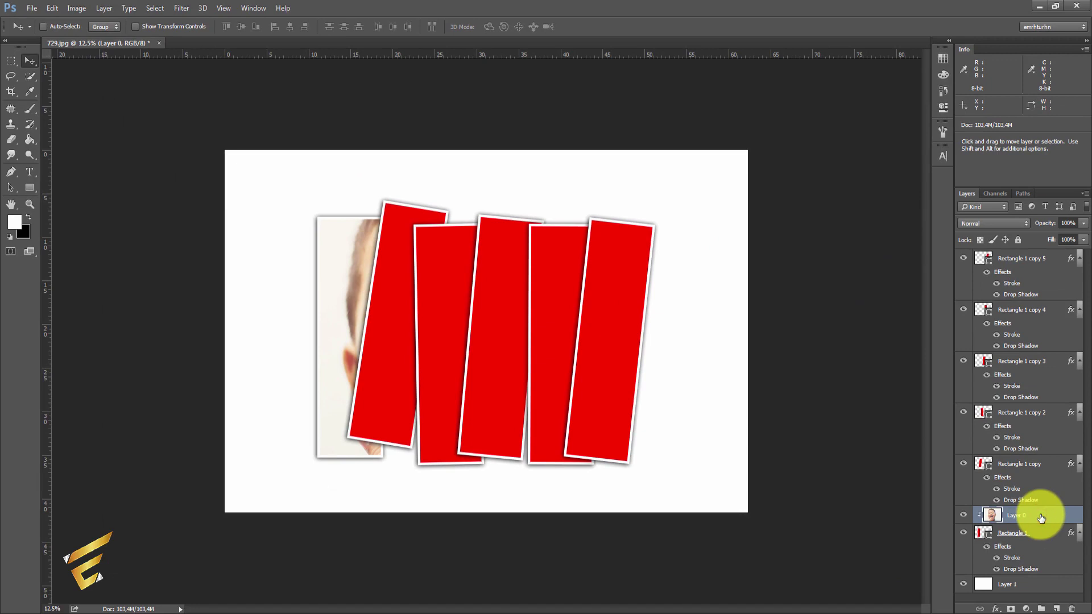
Duplicate the photo above Rectangle 1 copy and clip it into the second strip.
key(ctrl+j)
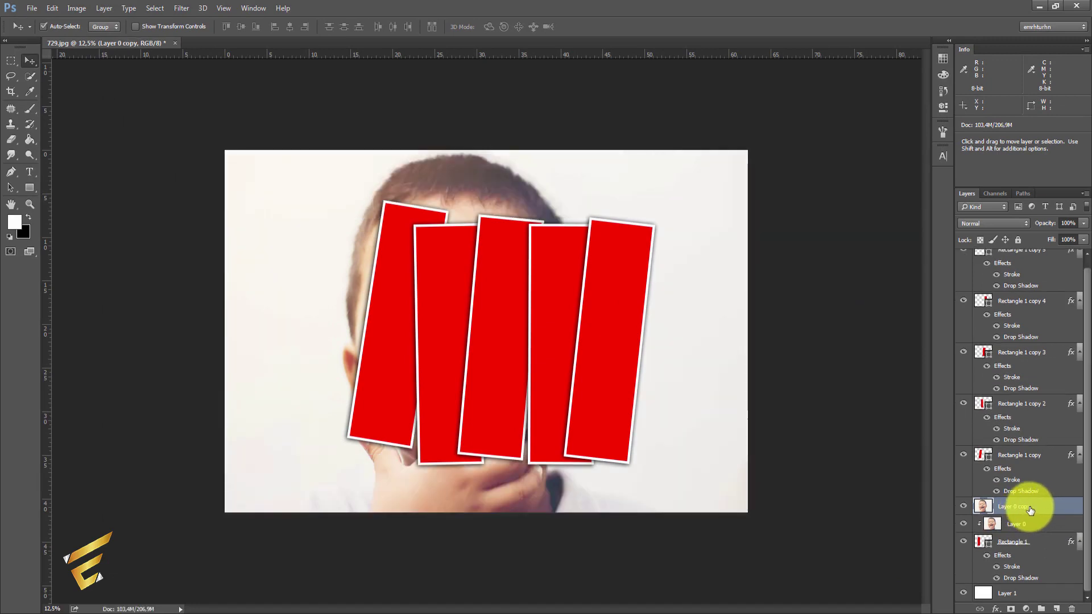
drag(1031, 510, 1043, 465)
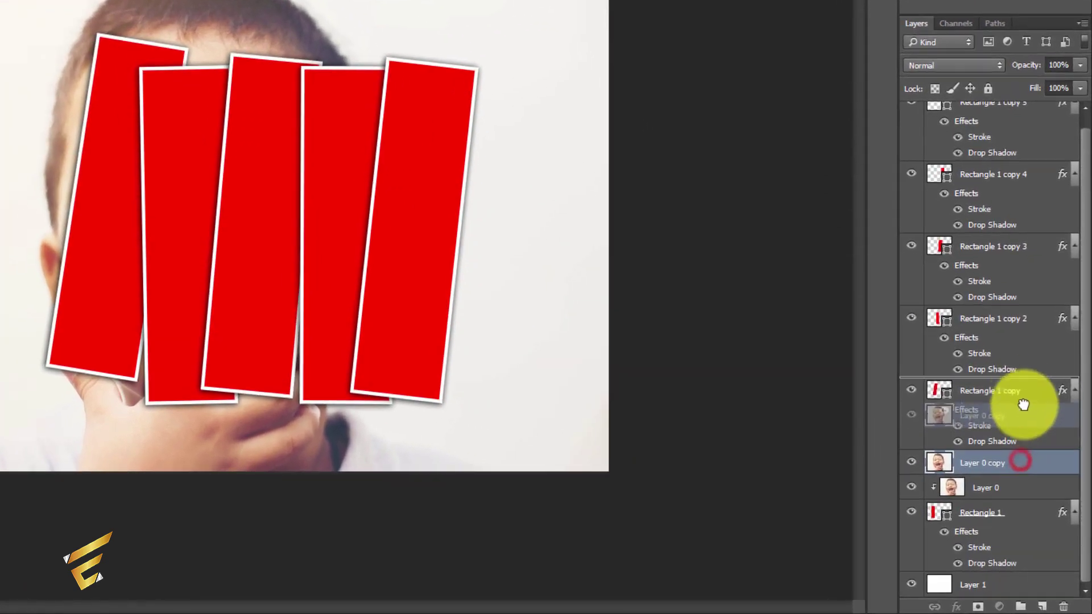
drag(1023, 405, 1023, 389)
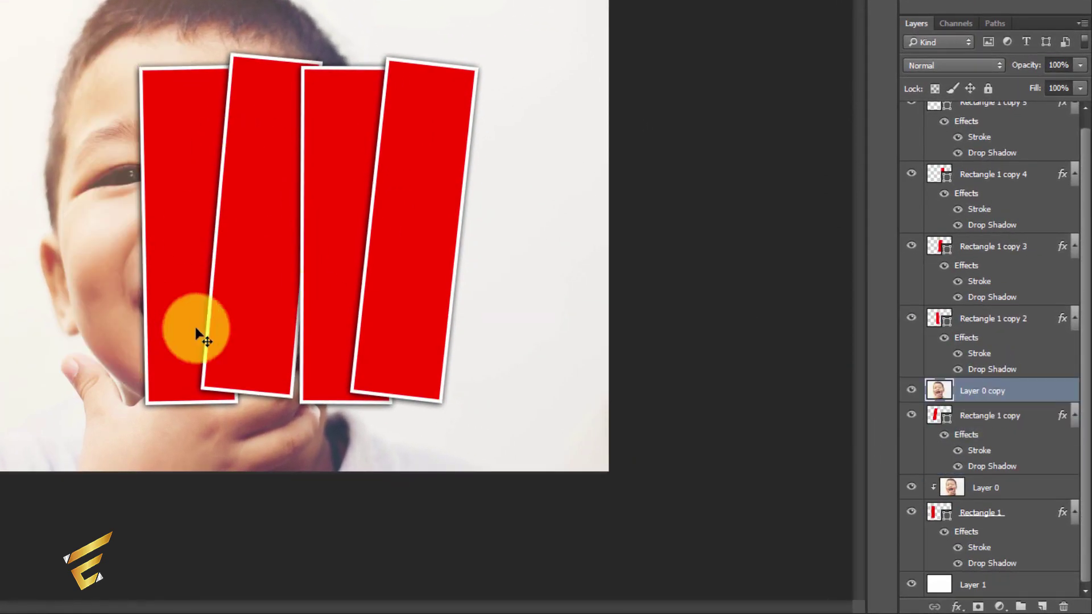
right_click(1043, 396)
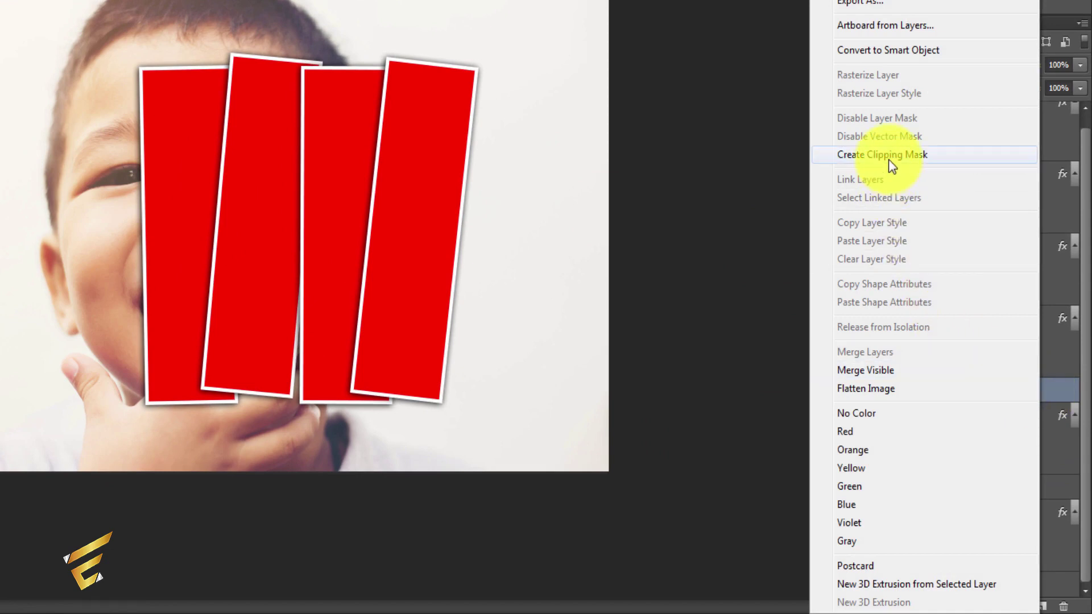
click(890, 159)
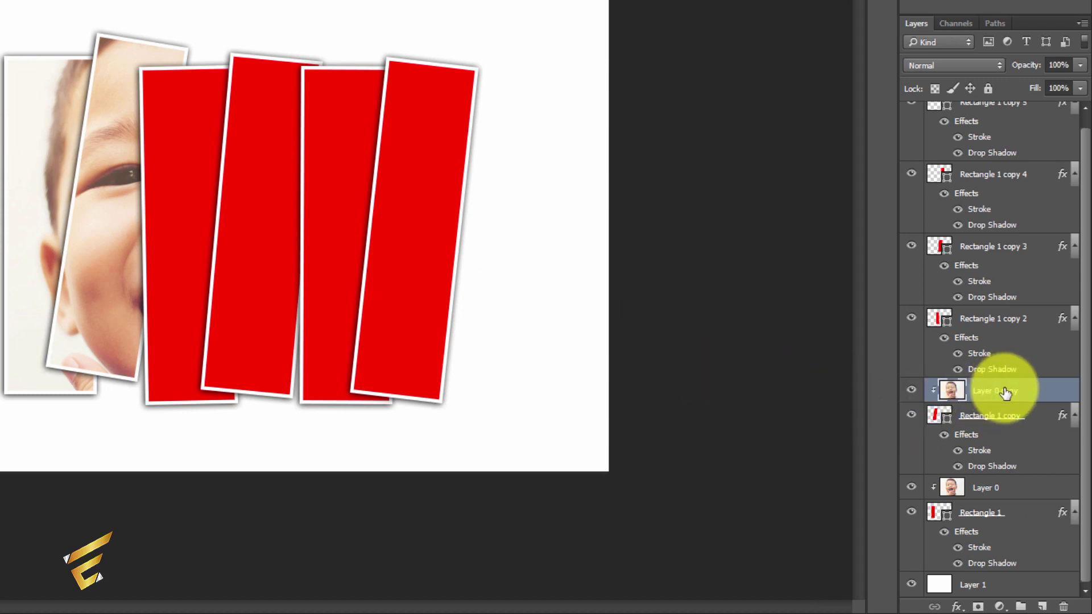
Clip two more photo copies into the third and fourth strips.
key(ctrl+j)
drag(1001, 375, 978, 305)
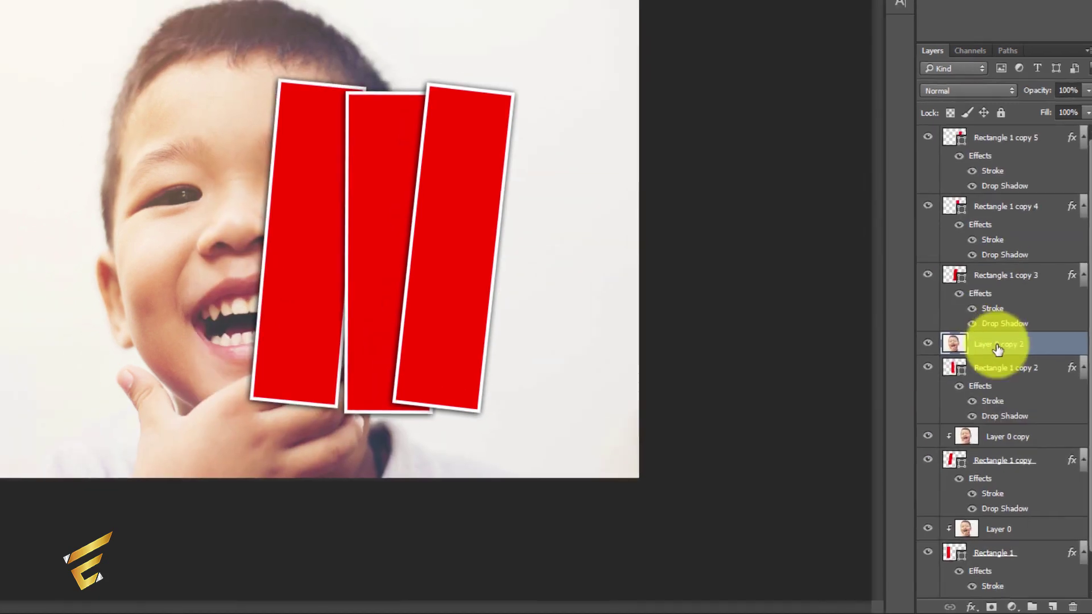
right_click(1029, 364)
click(886, 209)
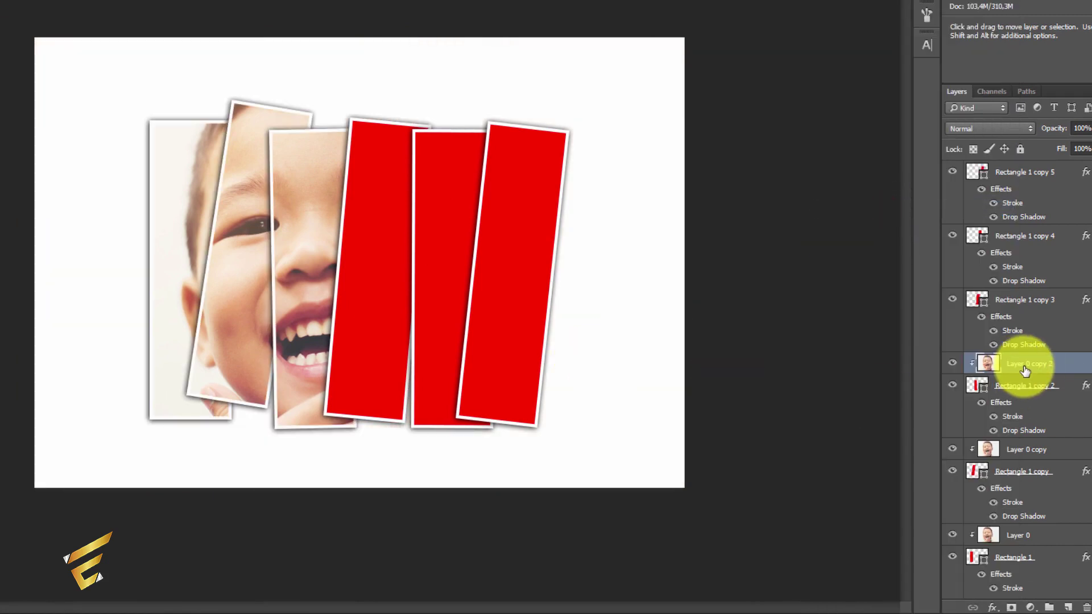
key(ctrl+j)
drag(1026, 364, 1038, 314)
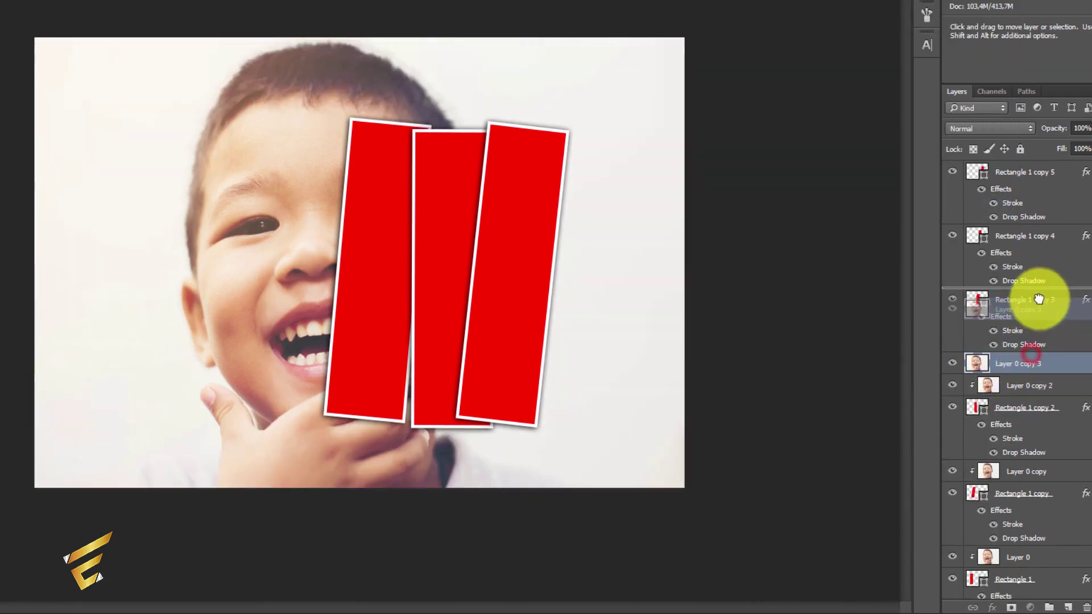
right_click(1033, 305)
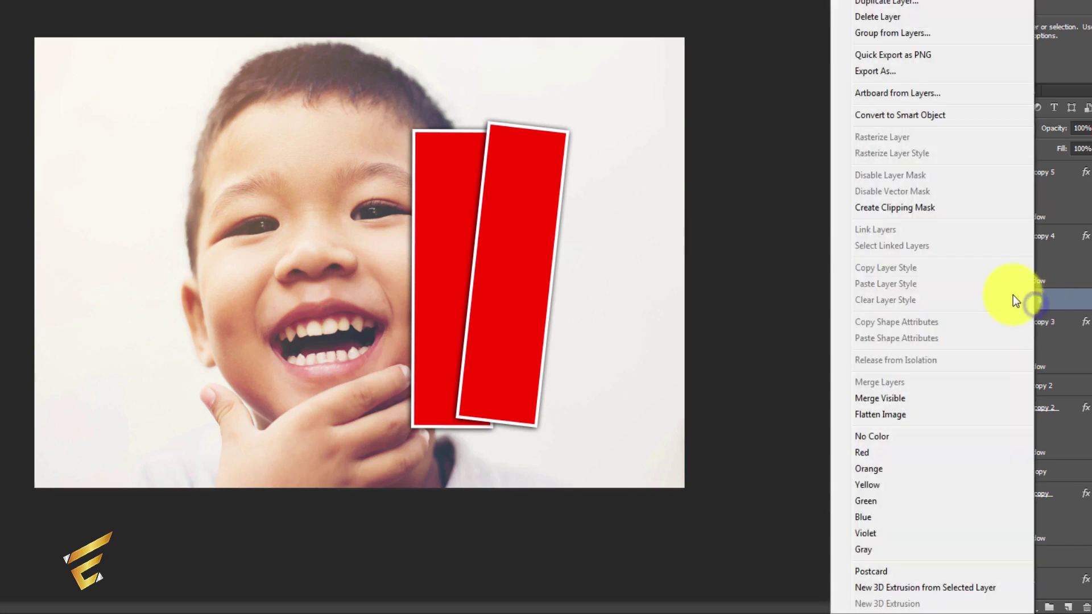
click(903, 207)
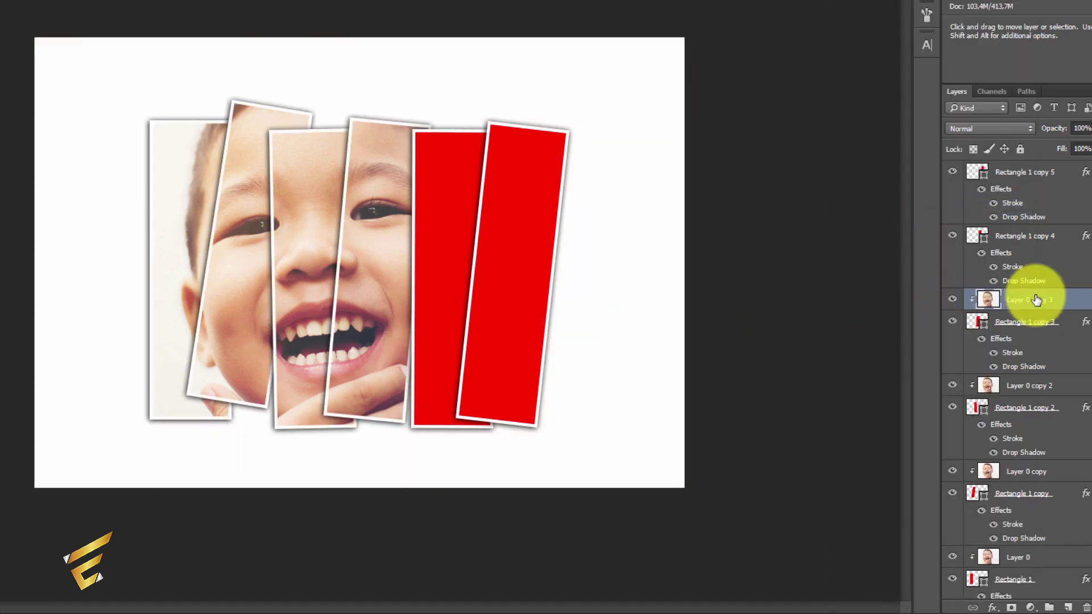
Clip two more photo copies into the fifth and sixth strips.
key(ctrl+j)
mouse_move(1034, 235)
mouse_down()
mouse_move(1004, 302)
mouse_move(1000, 250)
mouse_up()
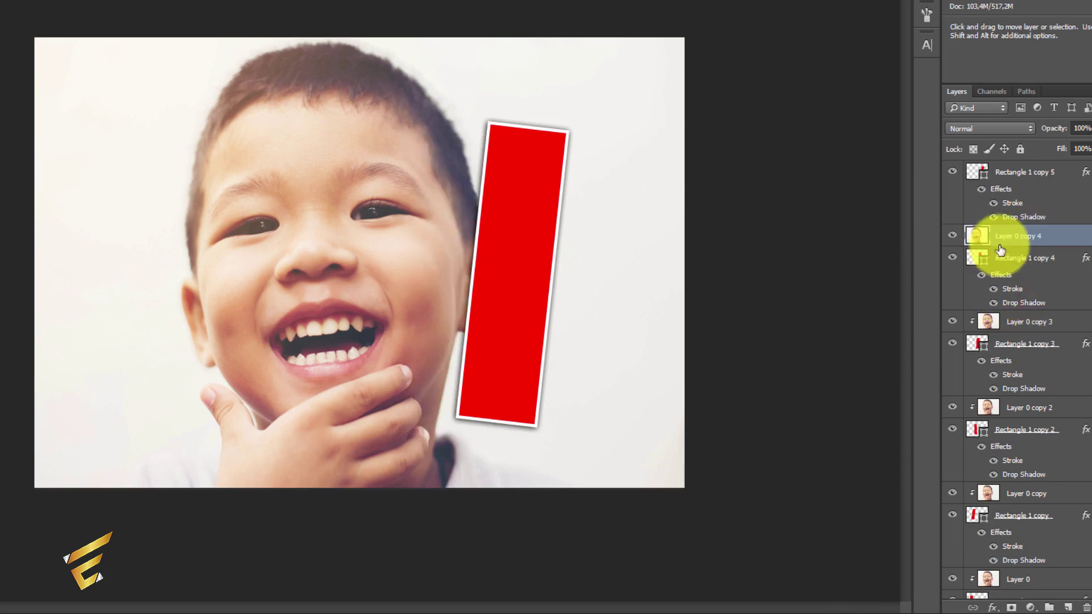
right_click(1002, 243)
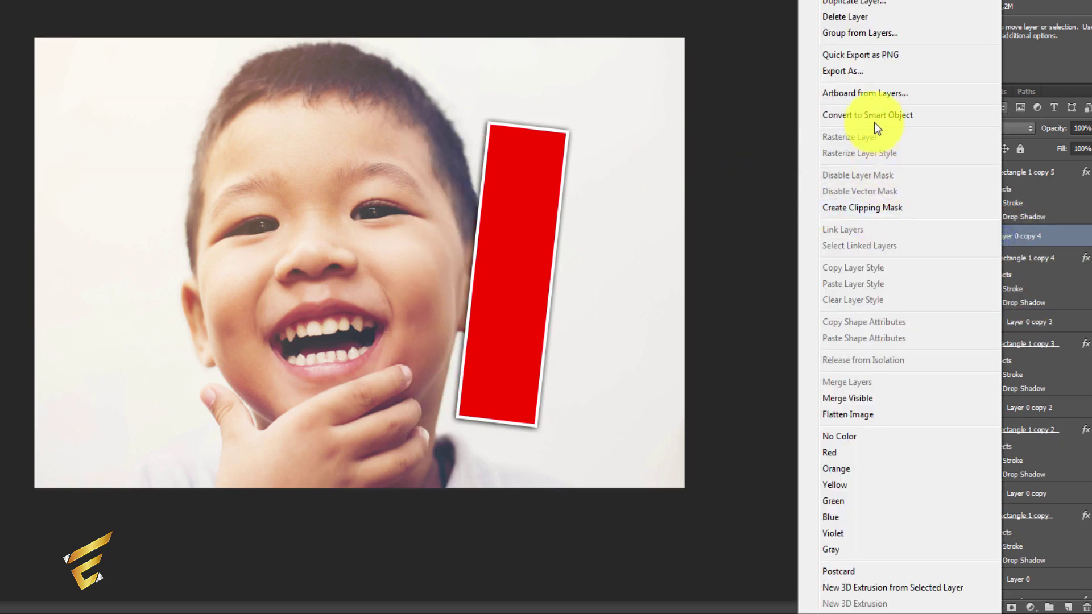
click(875, 208)
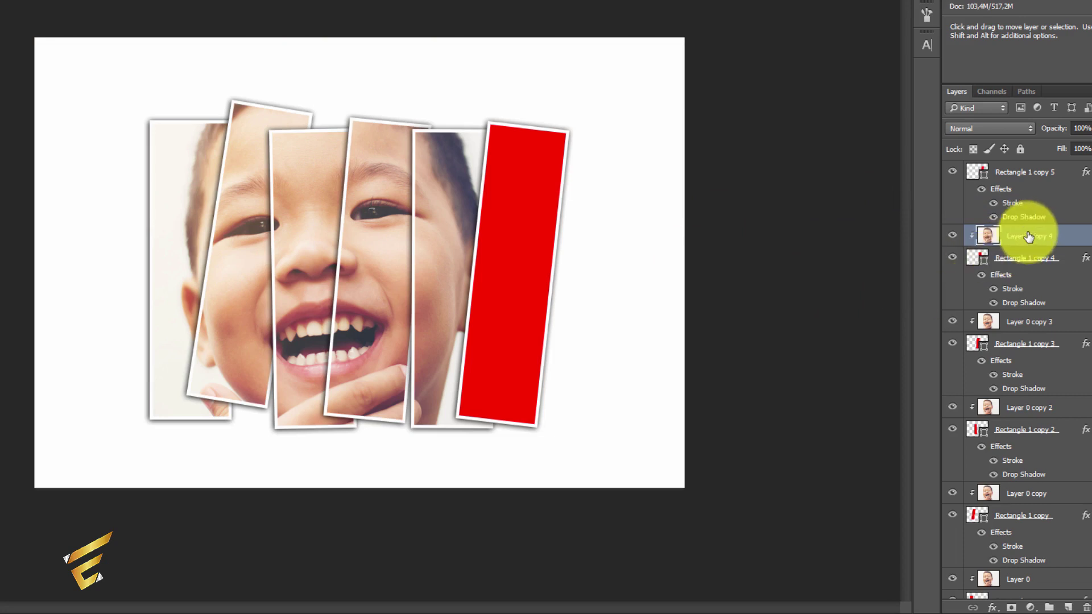
key(ctrl+j)
drag(1030, 237, 1020, 187)
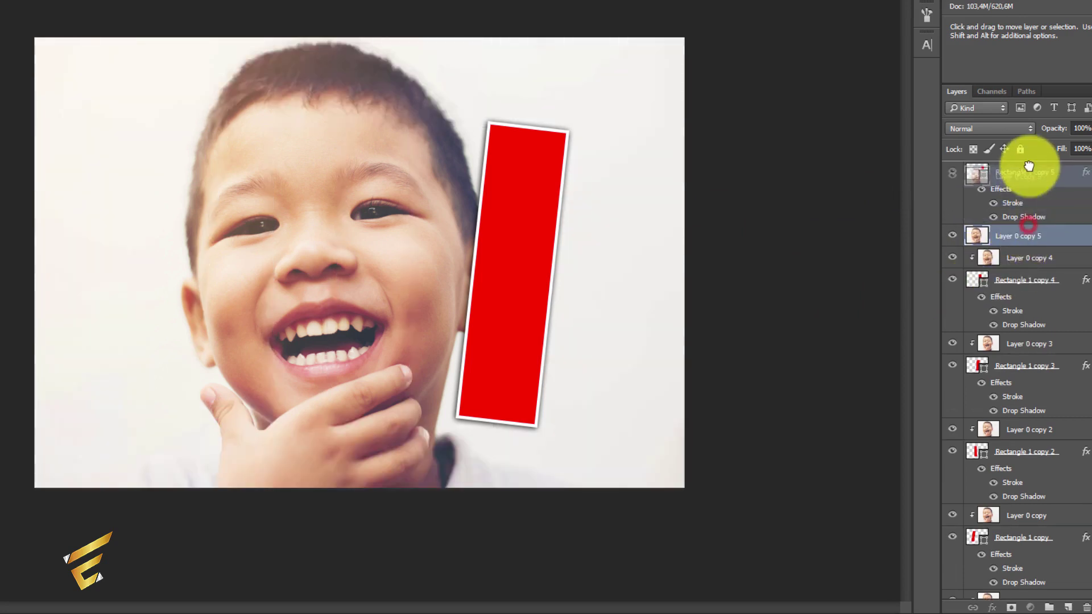
right_click(1017, 172)
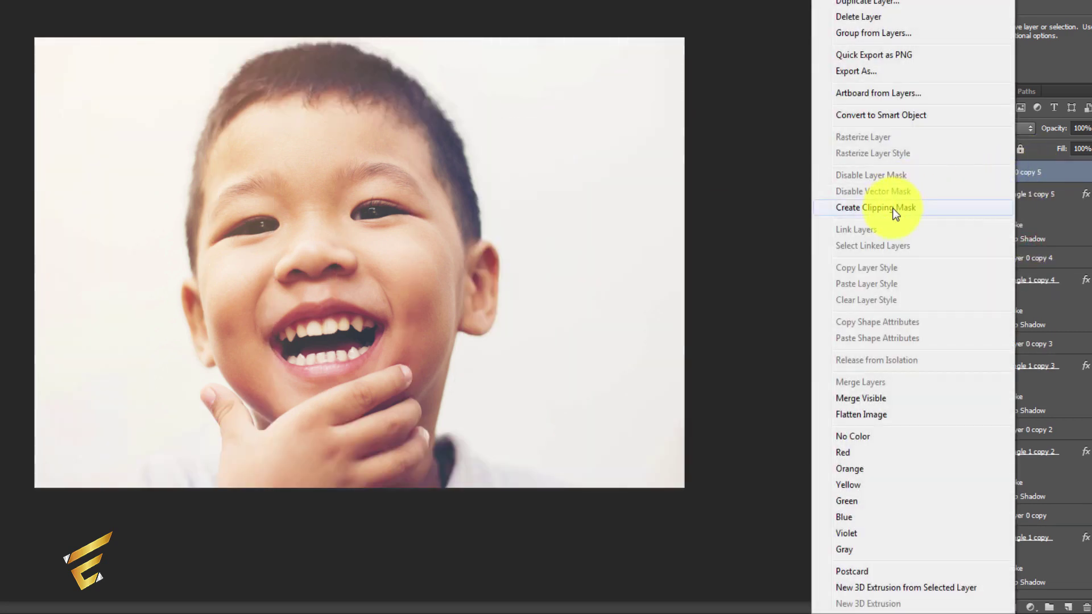
click(894, 209)
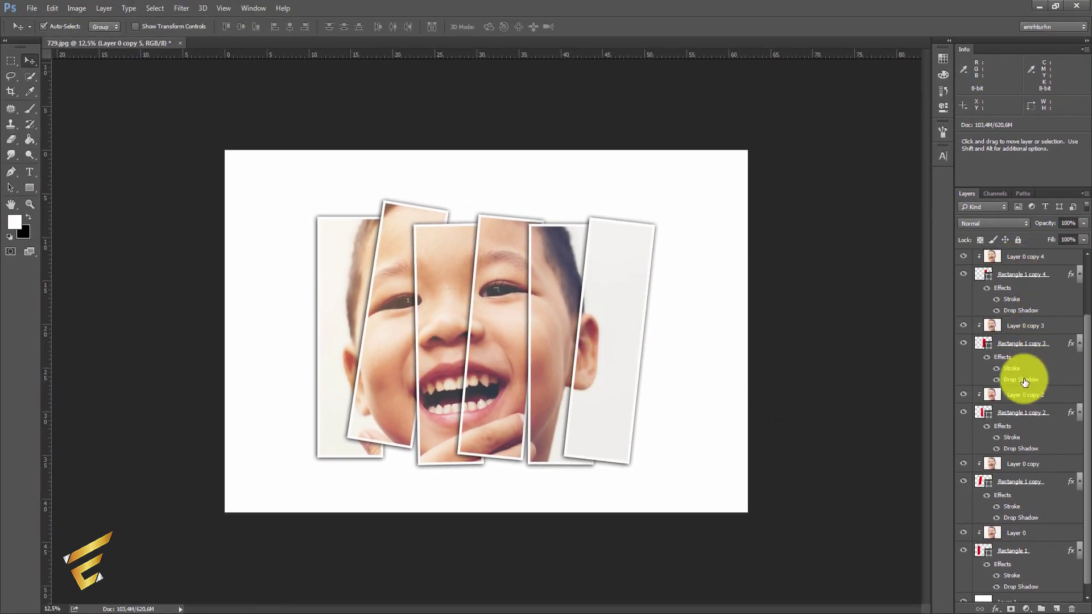
Select Layer 0 and all five of its copies together.
ctrl+click(1031, 329)
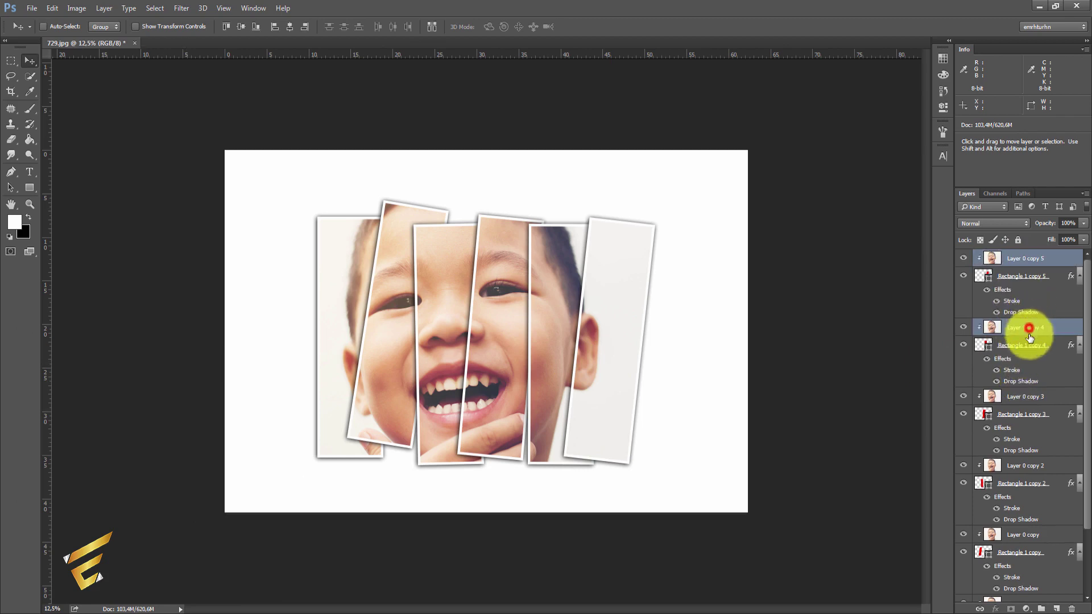
ctrl+click(1020, 397)
scroll(1020, 421, down, 1)
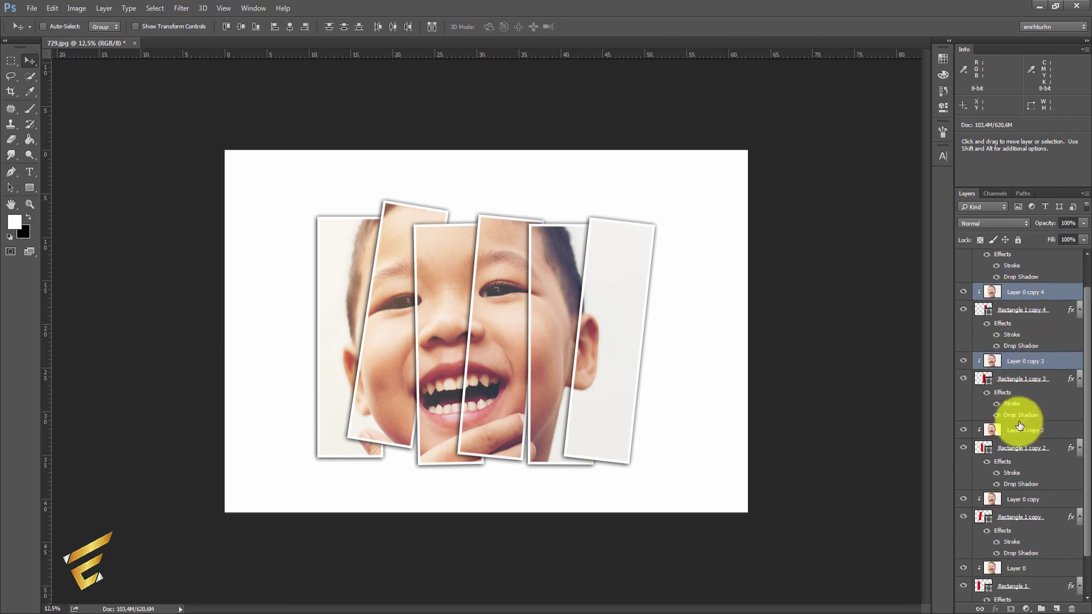
ctrl+click(1020, 427)
scroll(1020, 434, down, 1)
ctrl+click(1019, 457)
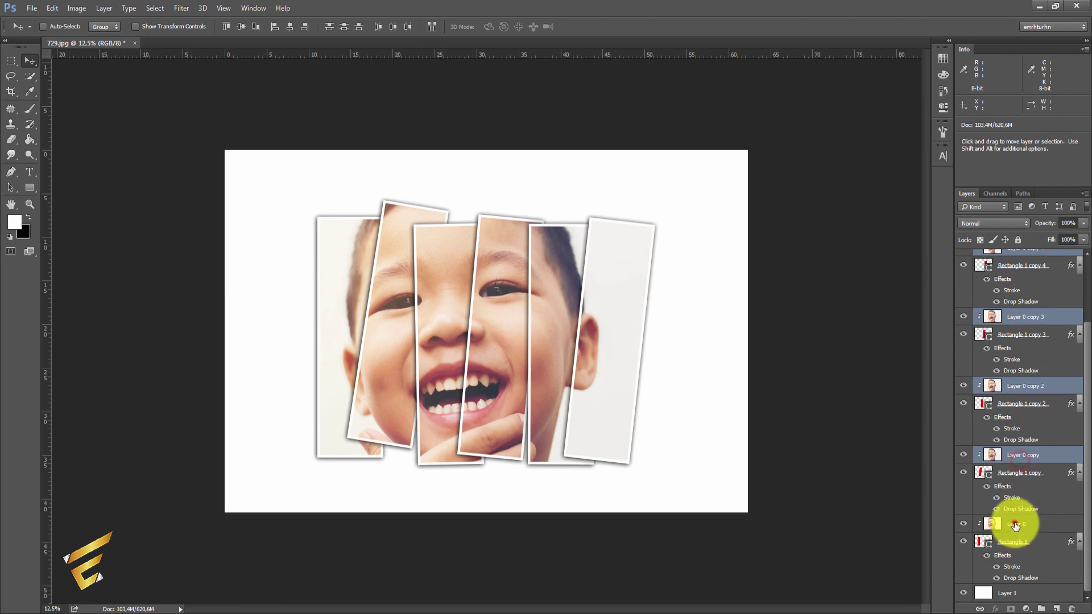
ctrl+click(1016, 526)
Scale the selected photos up to about 104% and nudge them into place.
key(ctrl+t)
key(ctrl+minus)
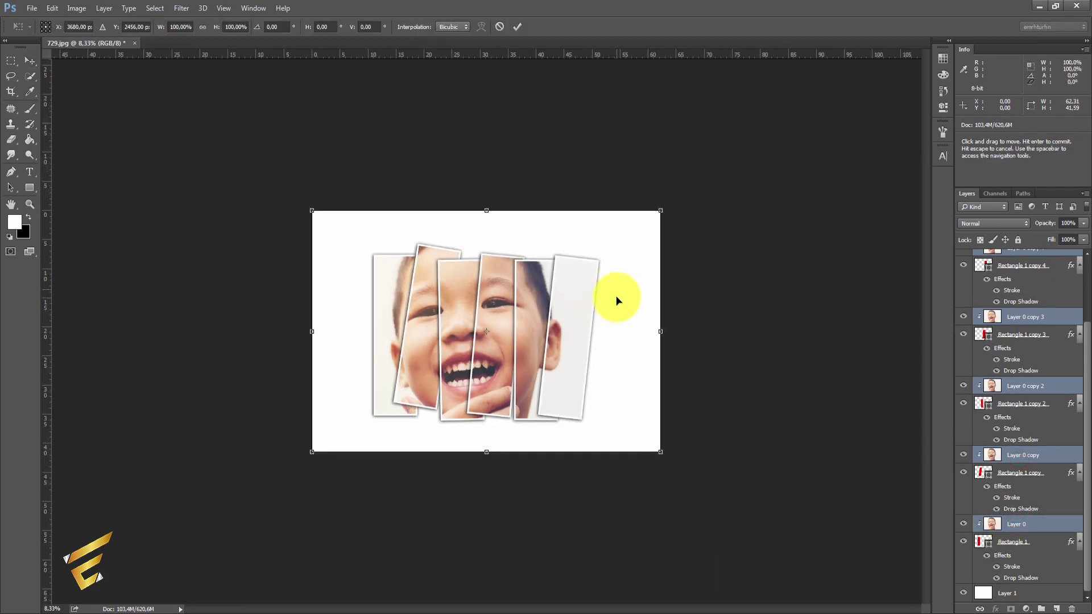
drag(658, 451, 690, 463)
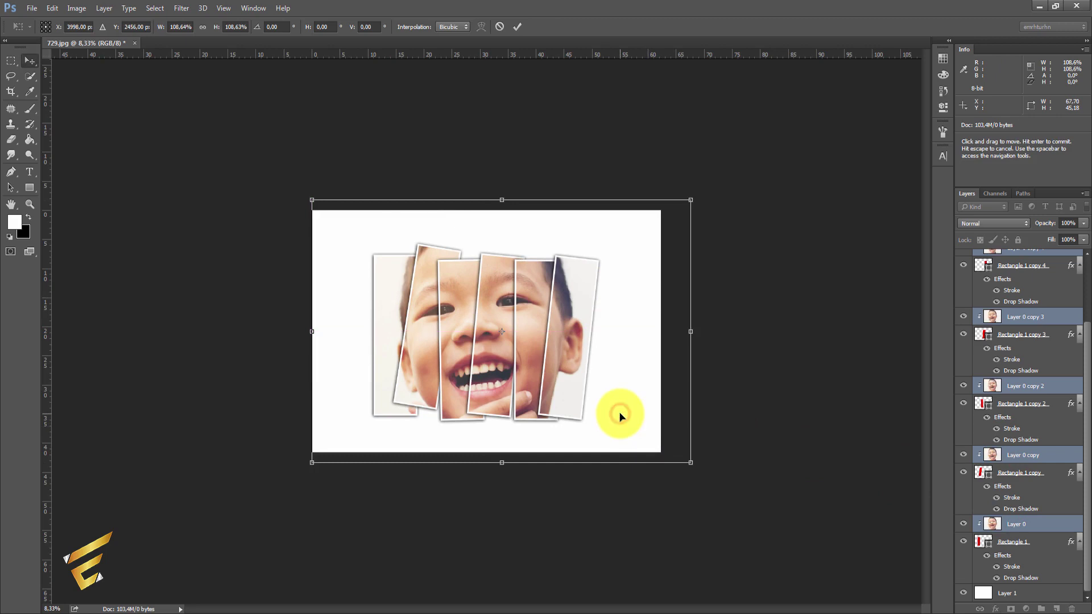
key(Return)
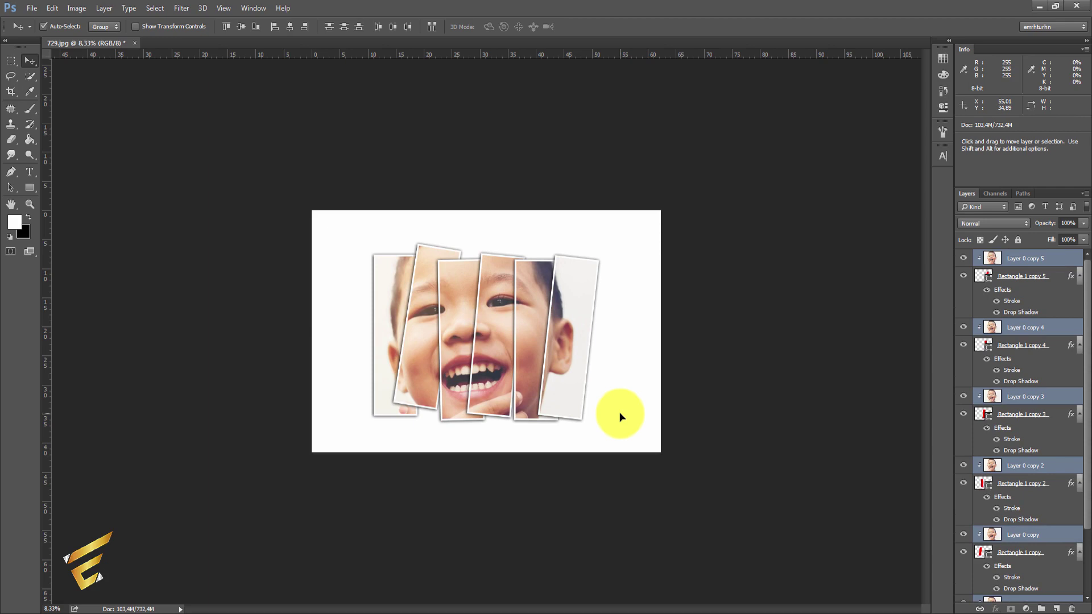
key(ctrl+plus)
key(ctrl+t)
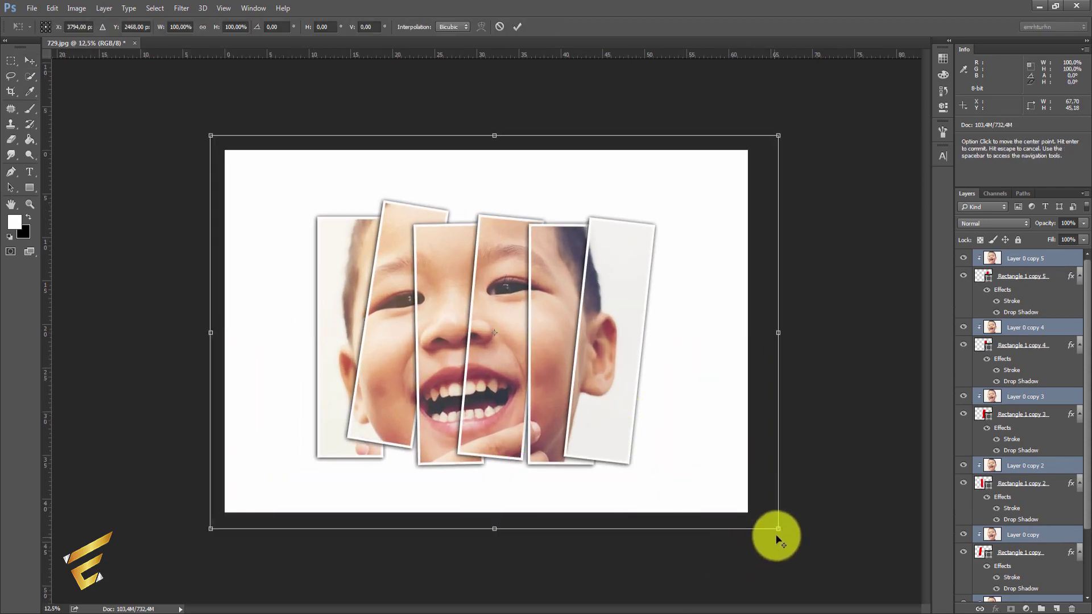
drag(778, 529, 789, 536)
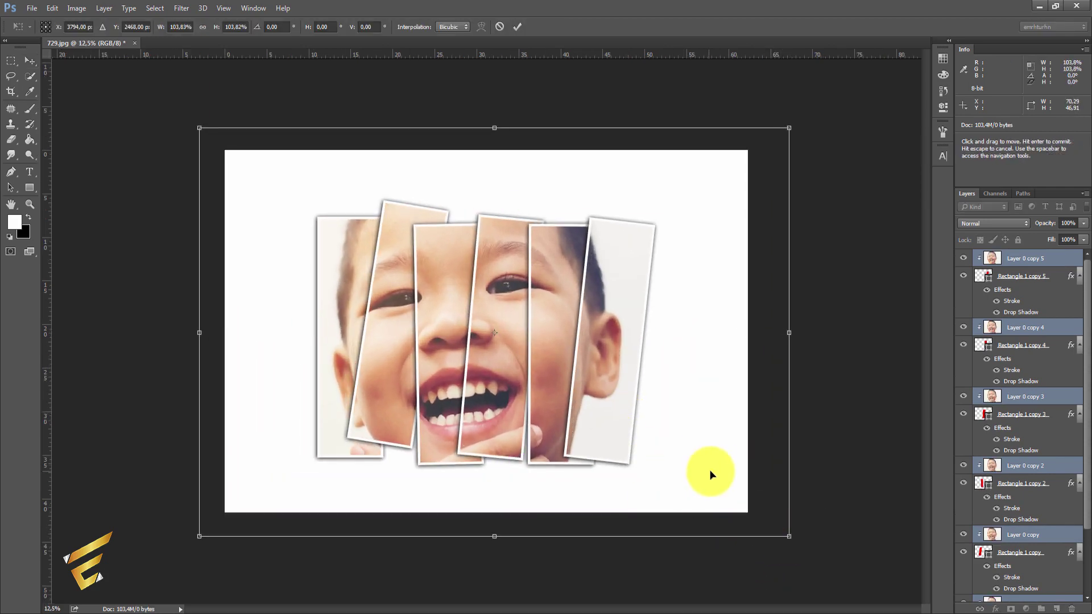
drag(710, 475, 721, 472)
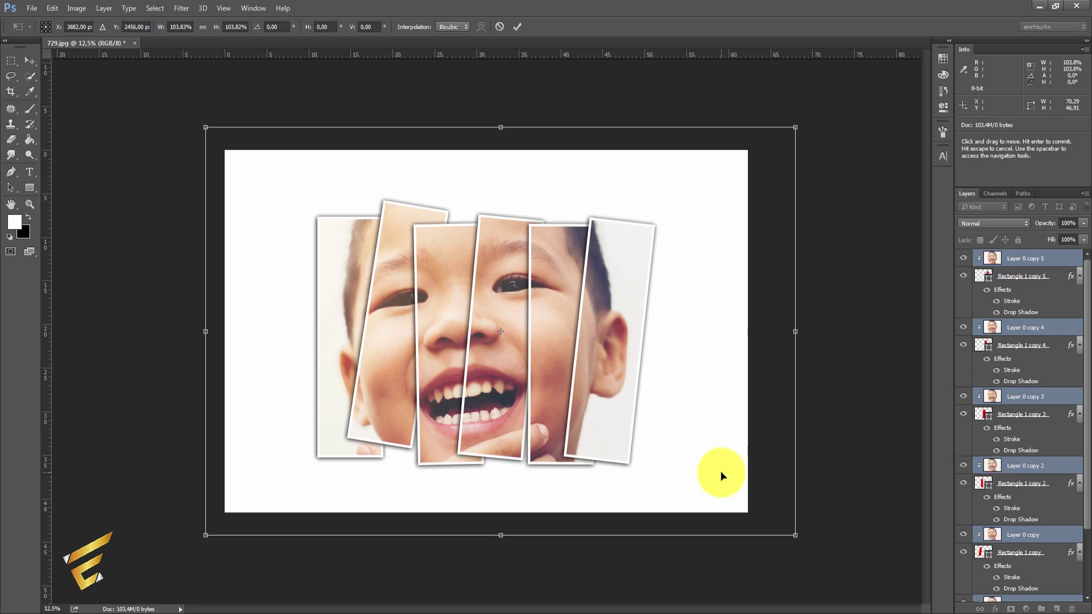
key(Left)
key(Left)
key(Left)
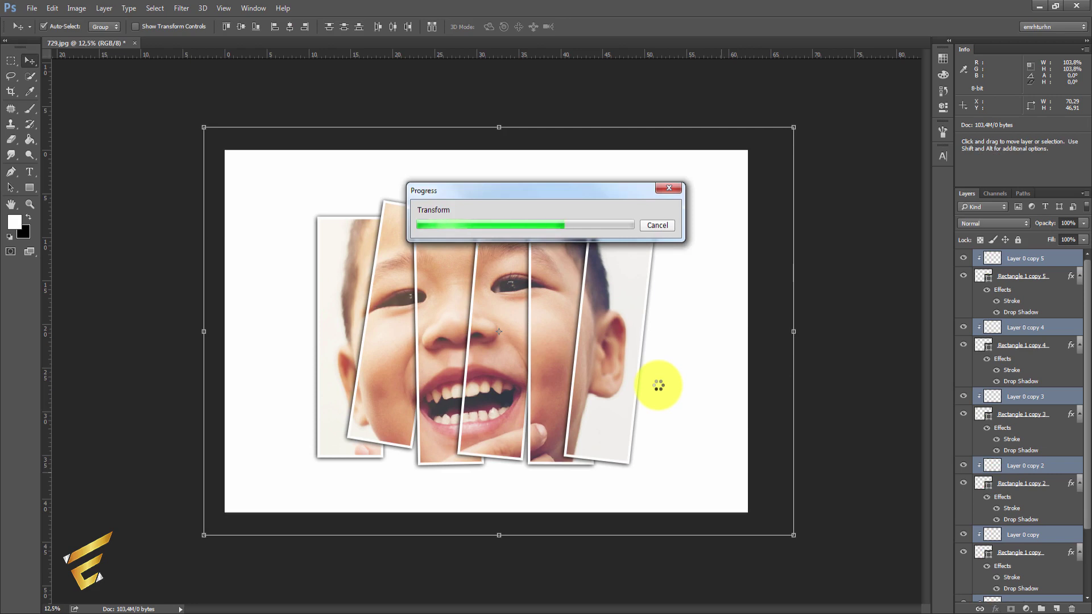
Scale all six strip and face layers together to about 116% and recentre them on the canvas.
click(1035, 263)
scroll(1038, 398, down, 3)
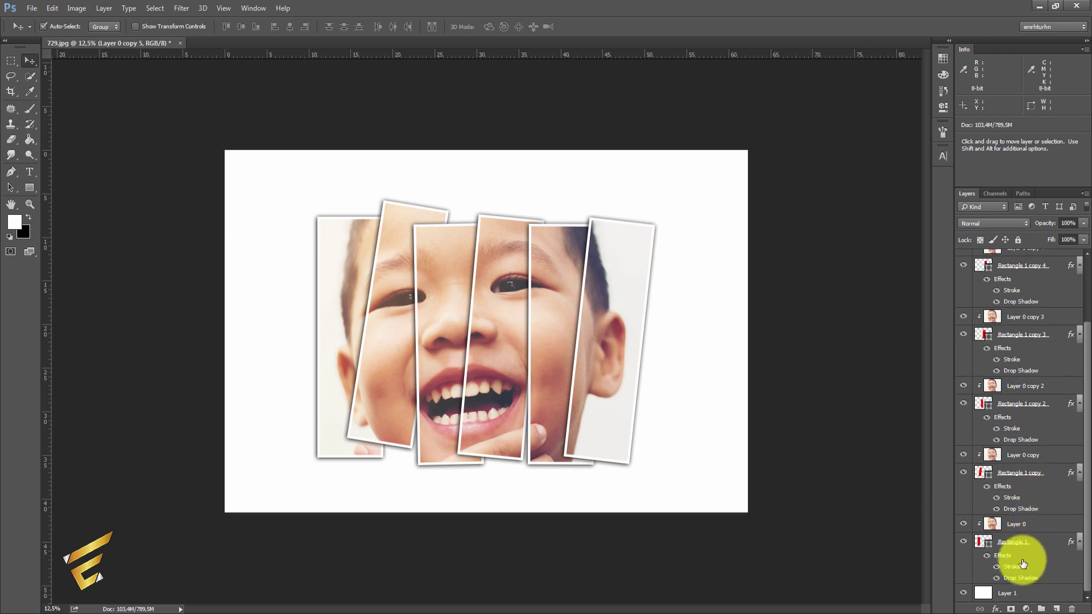
shift+click(1046, 544)
key(ctrl+t)
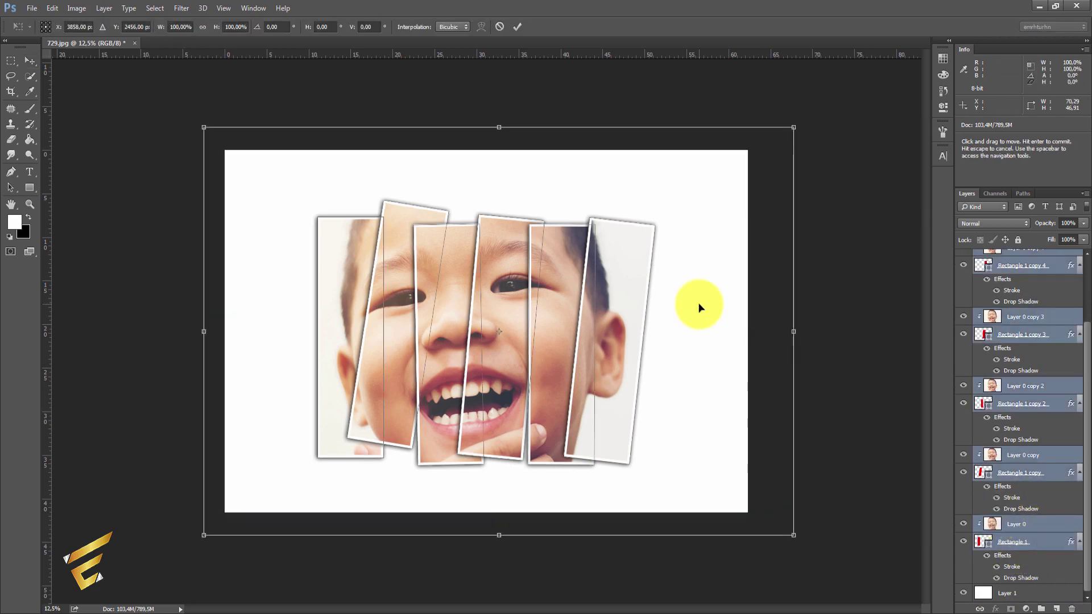
key(ctrl+minus)
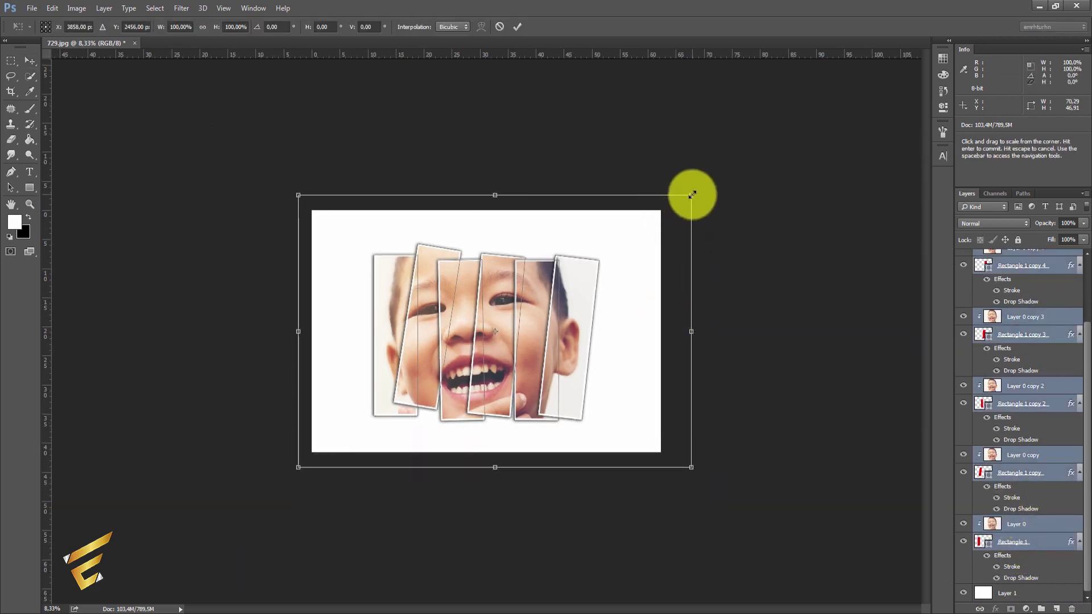
drag(690, 195, 724, 173)
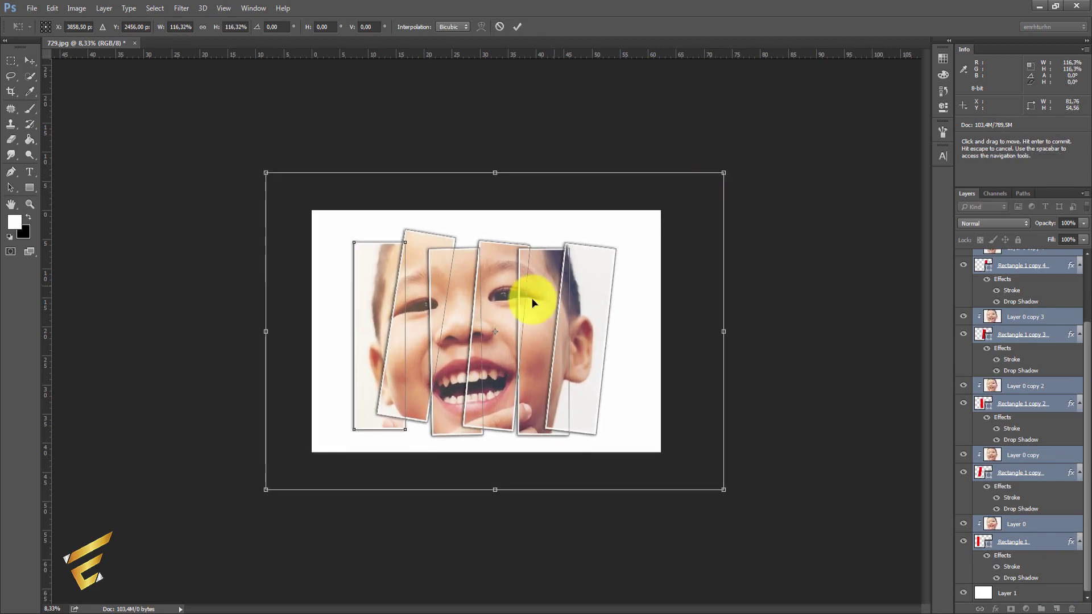
drag(524, 298, 525, 309)
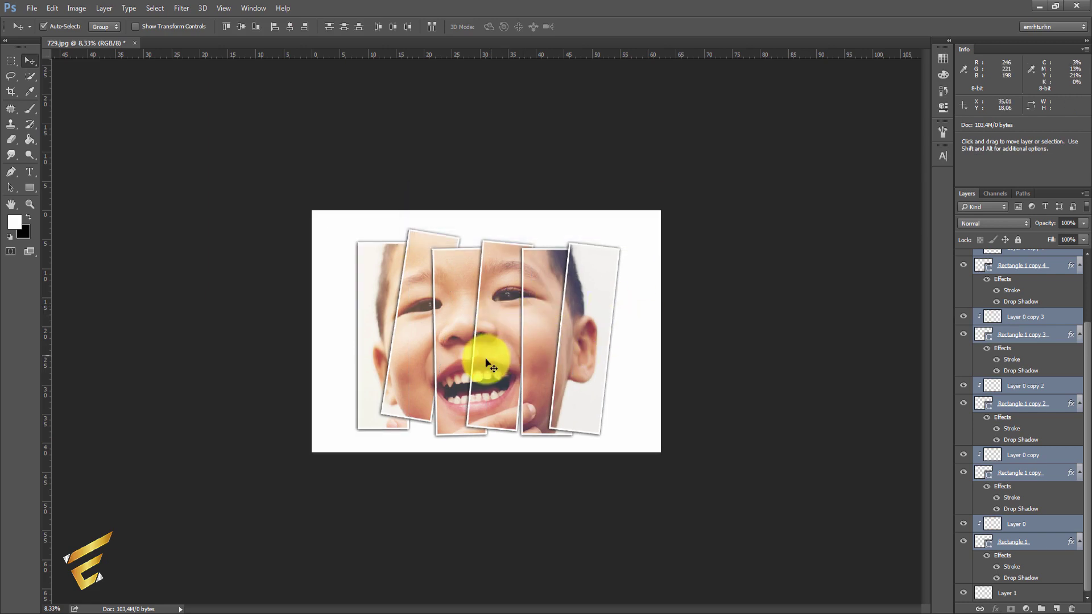
key(ctrl+plus)
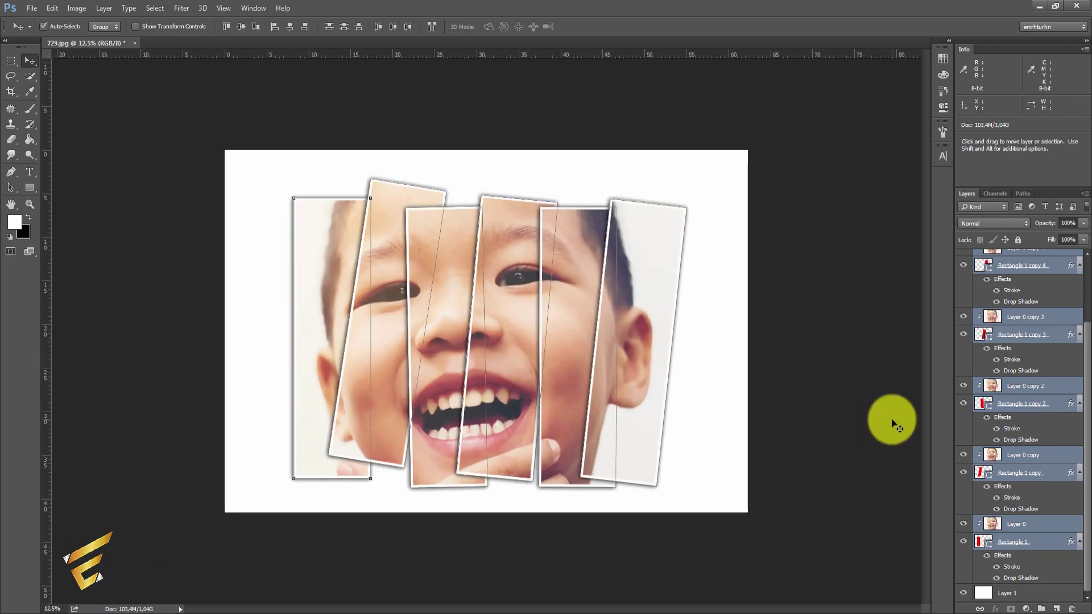
ctrl+click(446, 221)
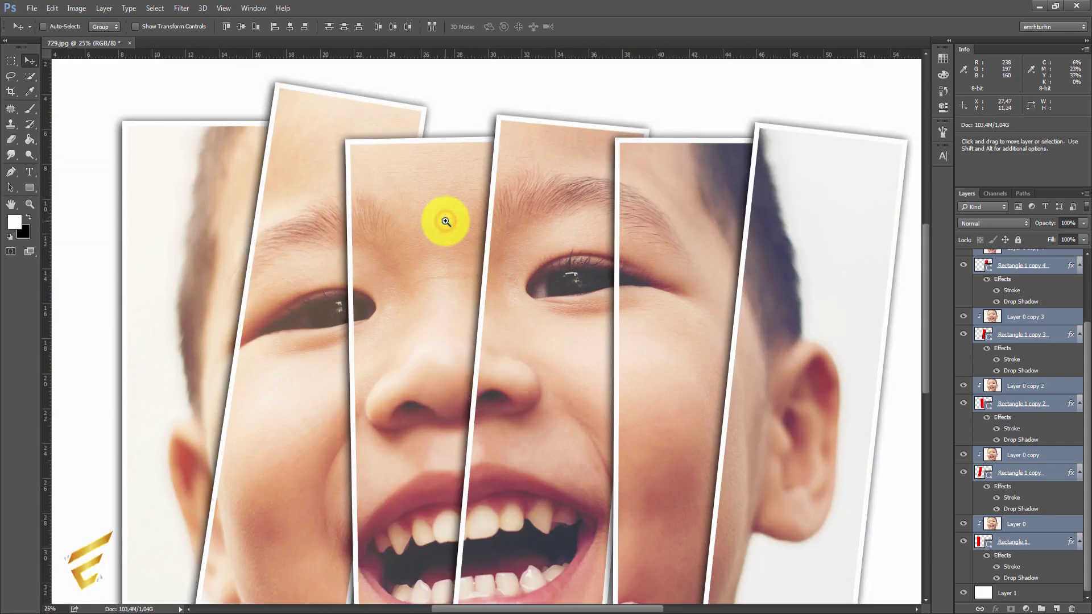
key(ctrl+minus)
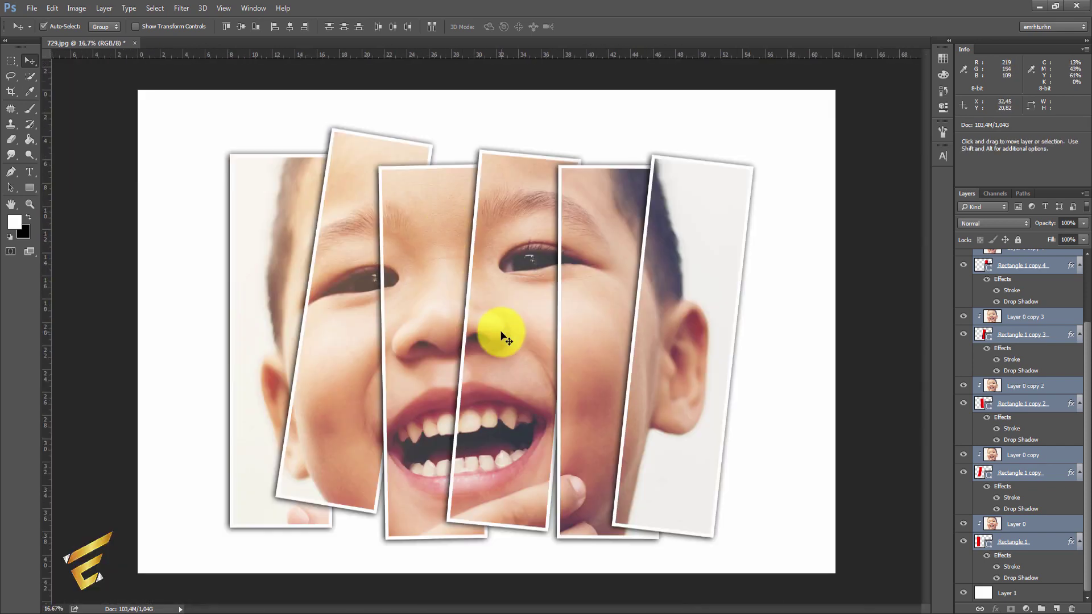